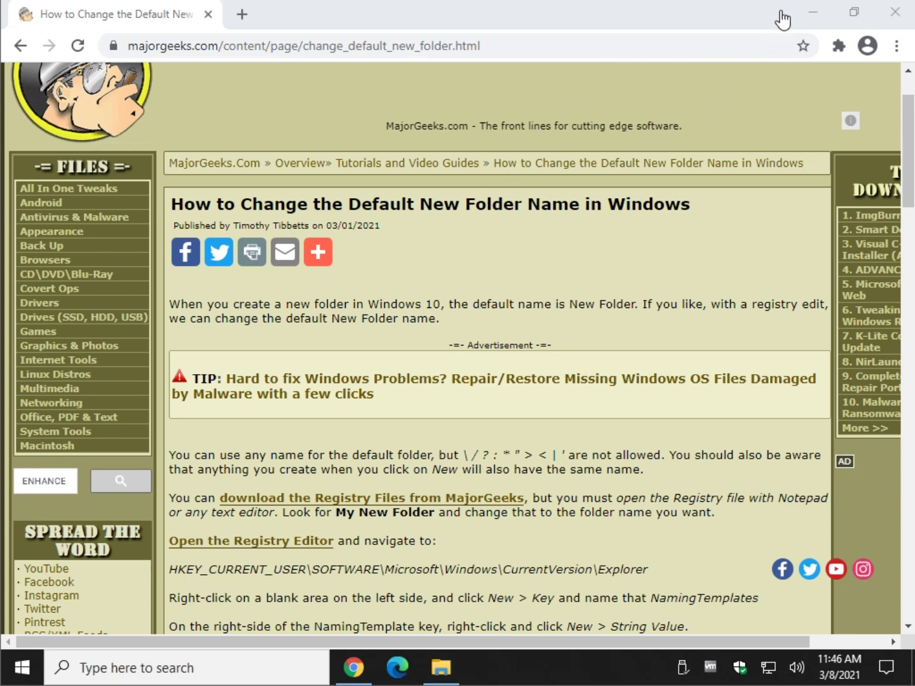
Step: Minimize Chrome to reveal the folder holding the two downloaded .reg files
left_click(819, 15)
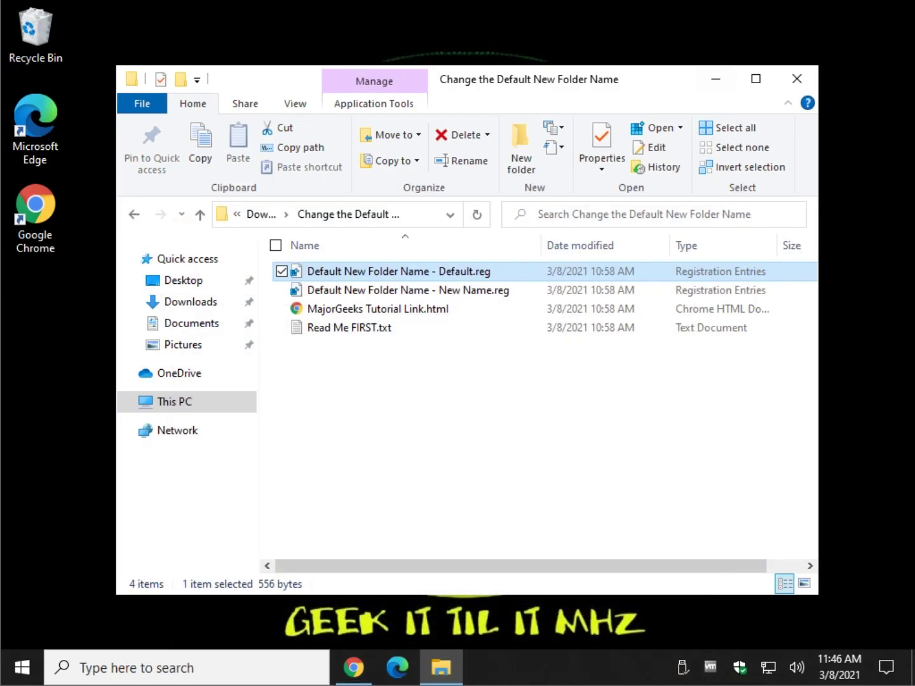
Step: Clear the screen to the desktop and create a folder, which gets the default name 'New folder'
left_click(732, 77)
right_click(365, 231)
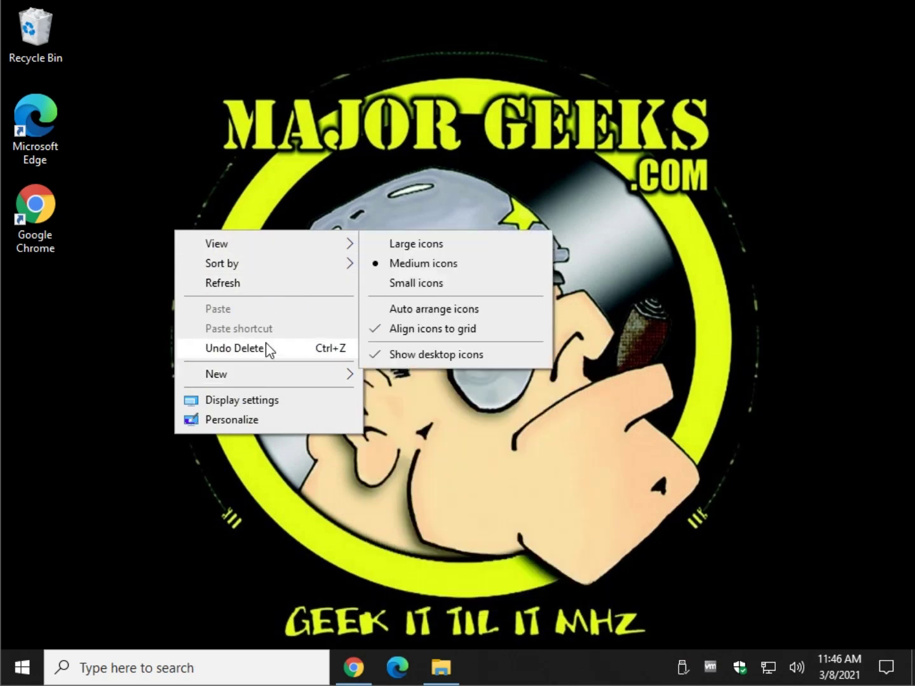
mouse_move(259, 382)
left_click(382, 377)
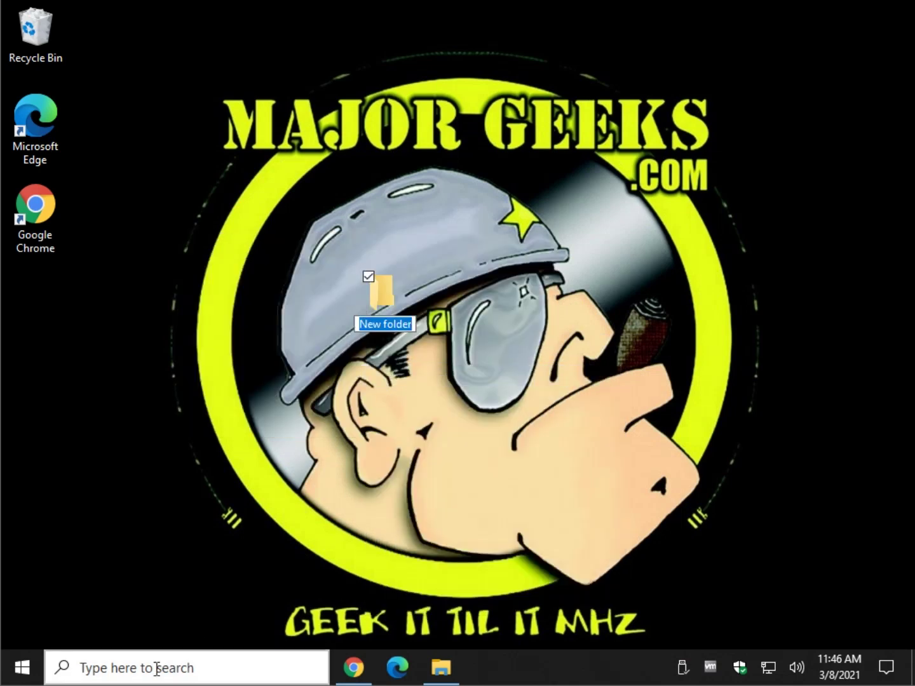
Step: Rename the test folder to 'lkbmnlbmlzls;' and then delete it
type("lkbmnlbmlzls;")
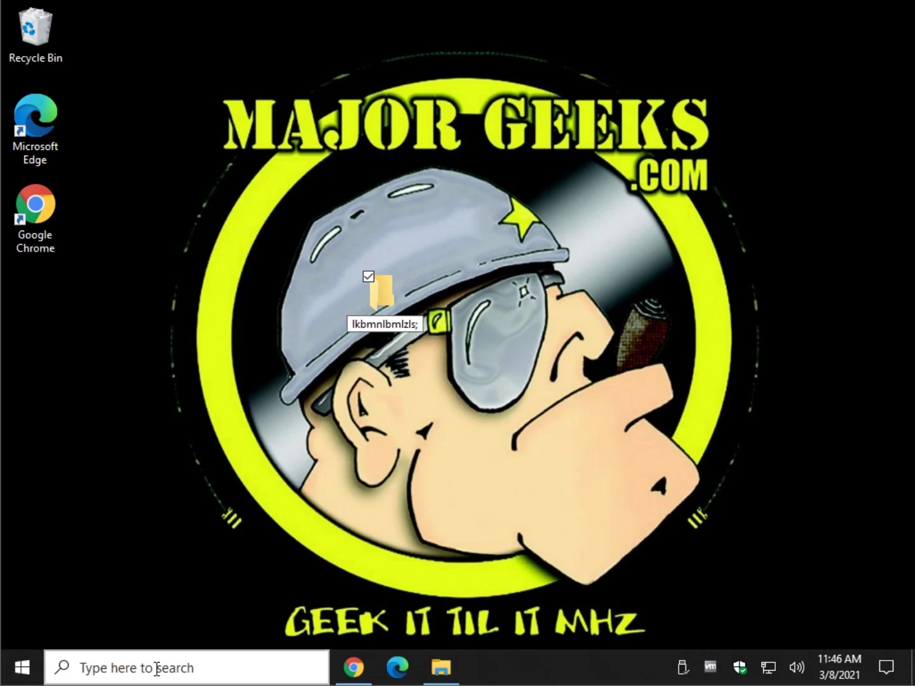
key("Return")
key("Delete")
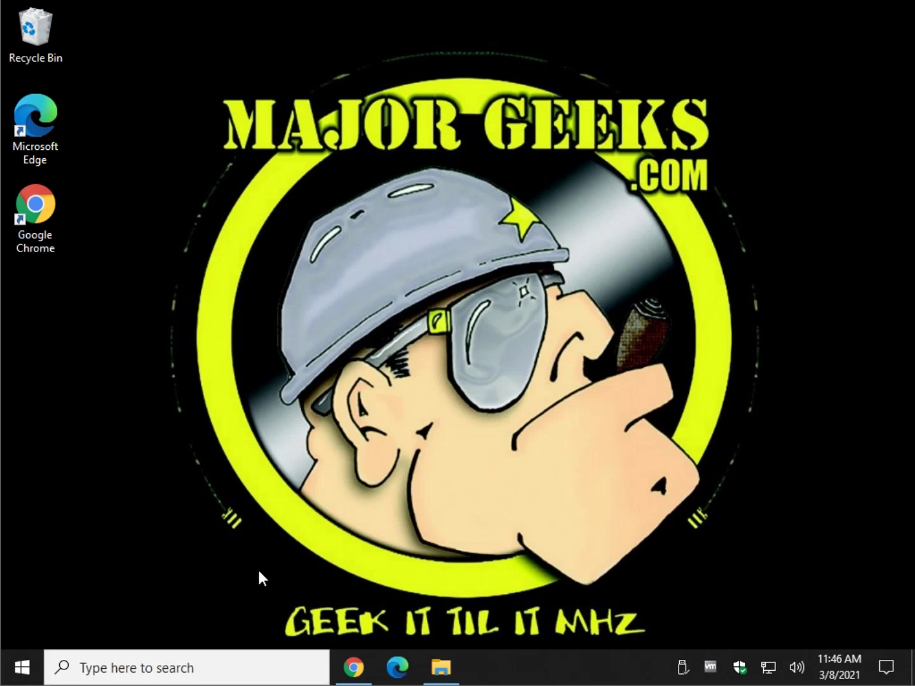
Step: Restore the MajorGeeks article and highlight the characters disallowed in folder names
left_click(356, 679)
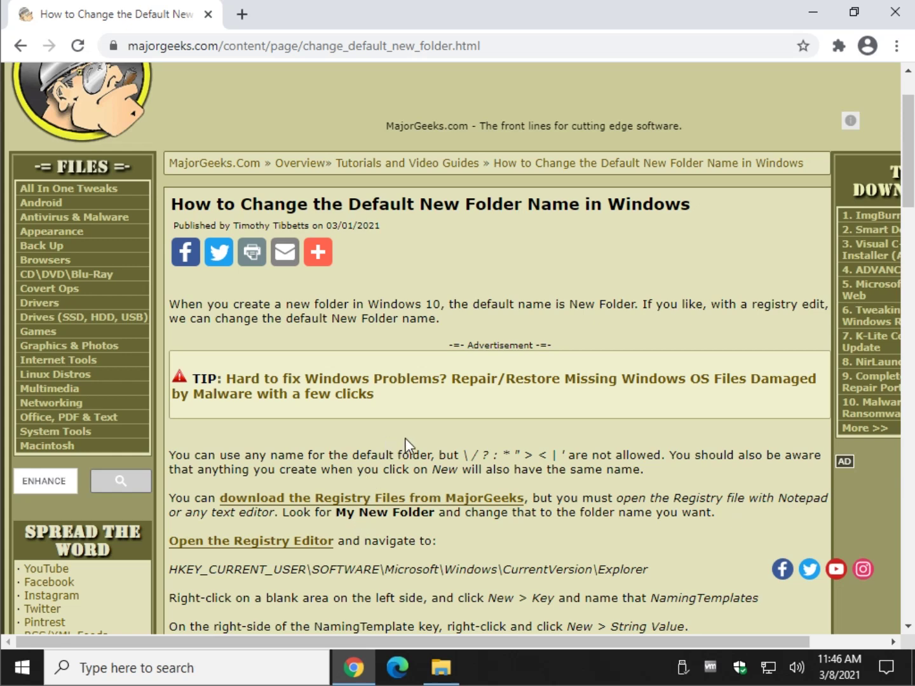
left_click_drag(466, 455, 569, 455)
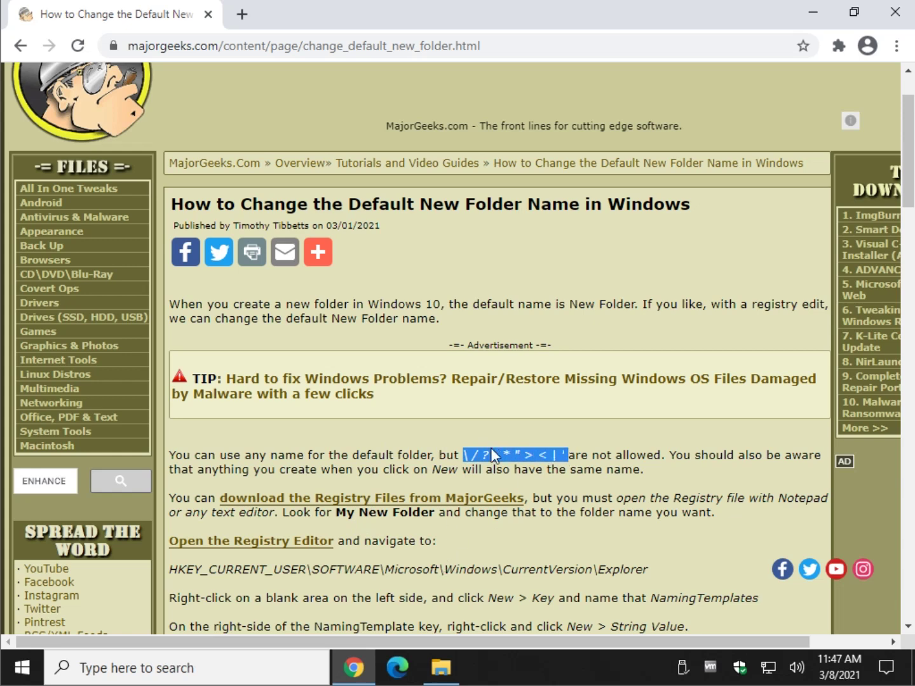
left_click(490, 450)
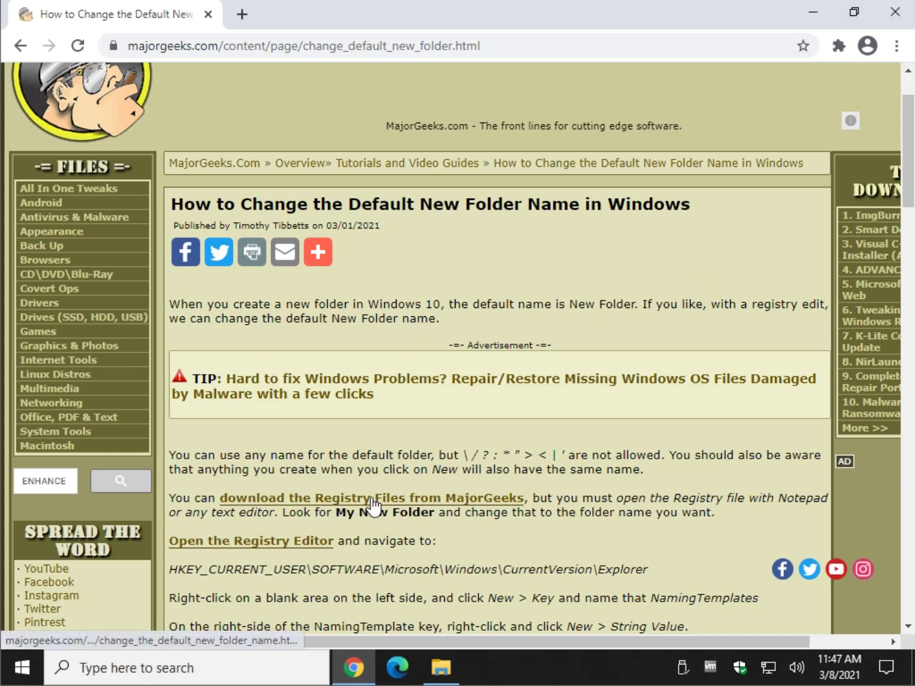
Step: In the registry files folder, look over the files and select 'Default New Folder Name - New Name.reg'
left_click(442, 667)
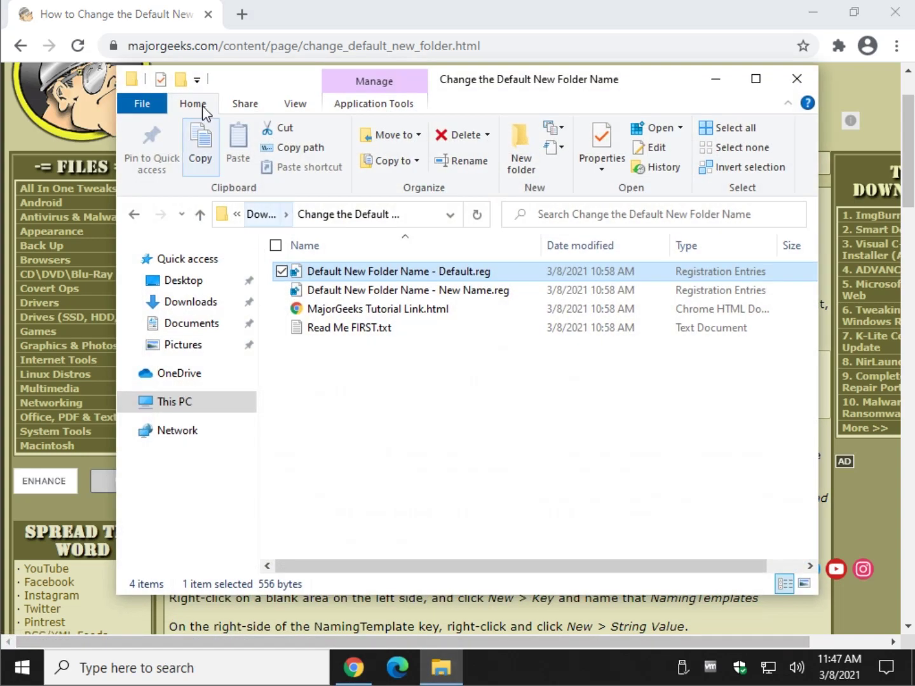
left_click(342, 329)
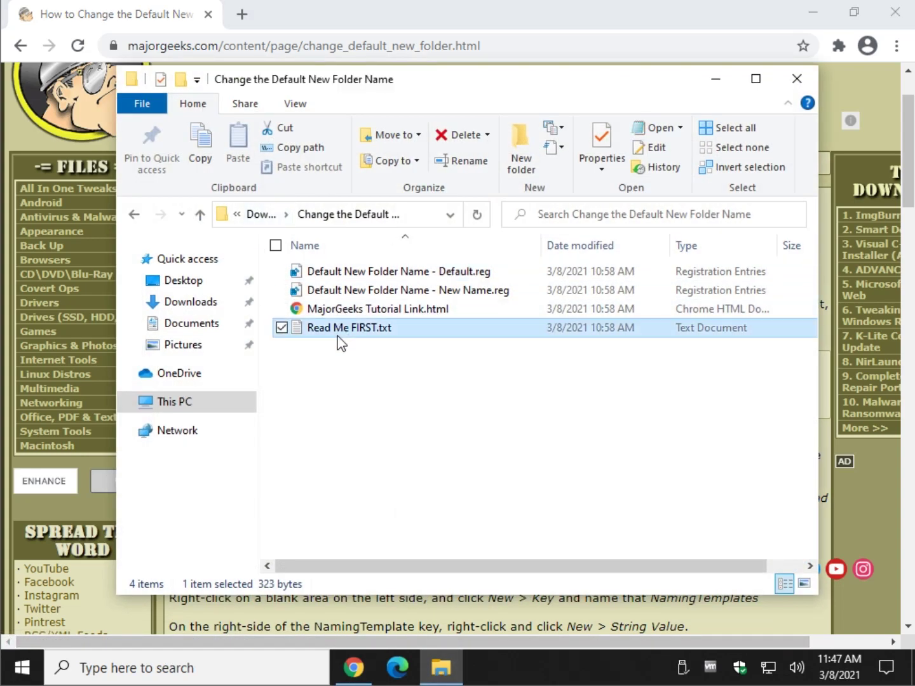
left_click(369, 312)
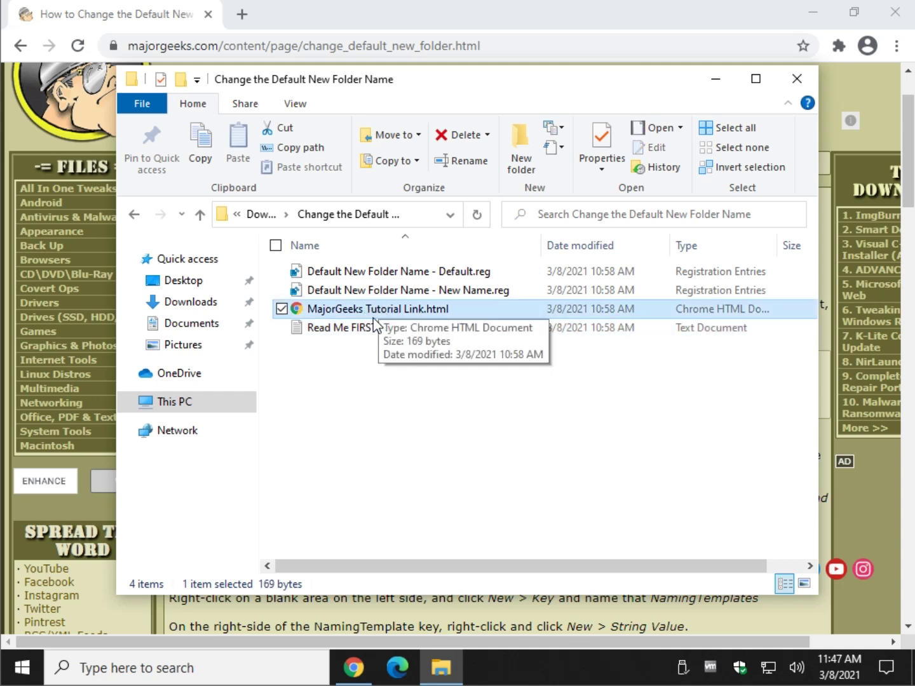
left_click(483, 30)
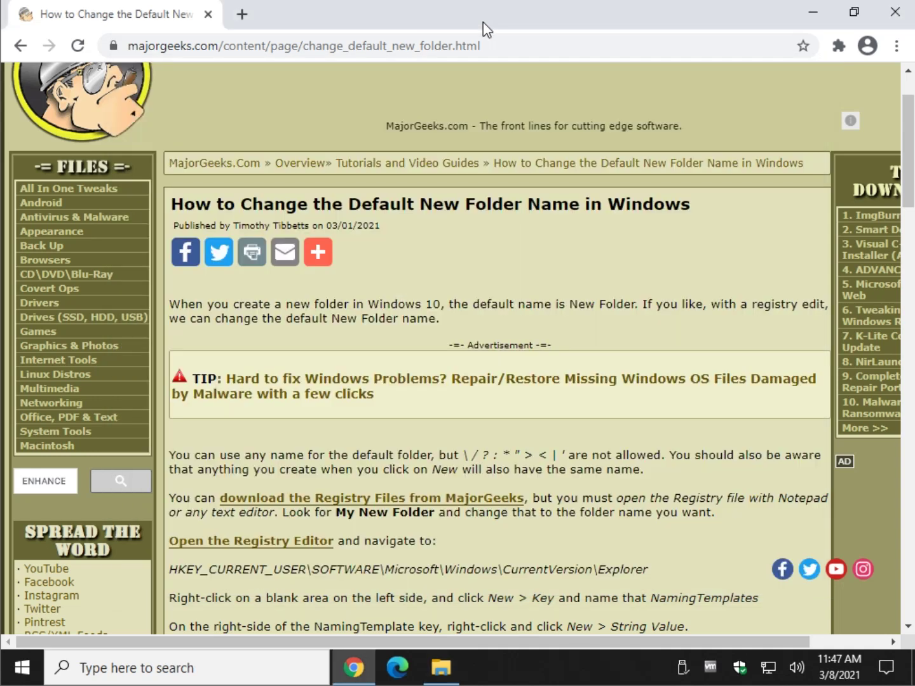
left_click(443, 675)
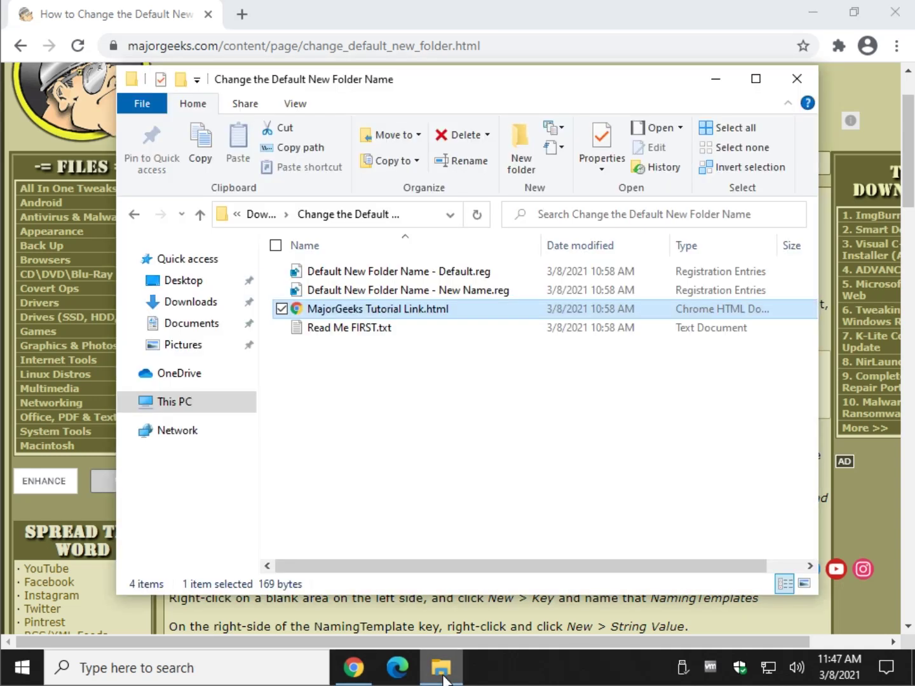
left_click(407, 274)
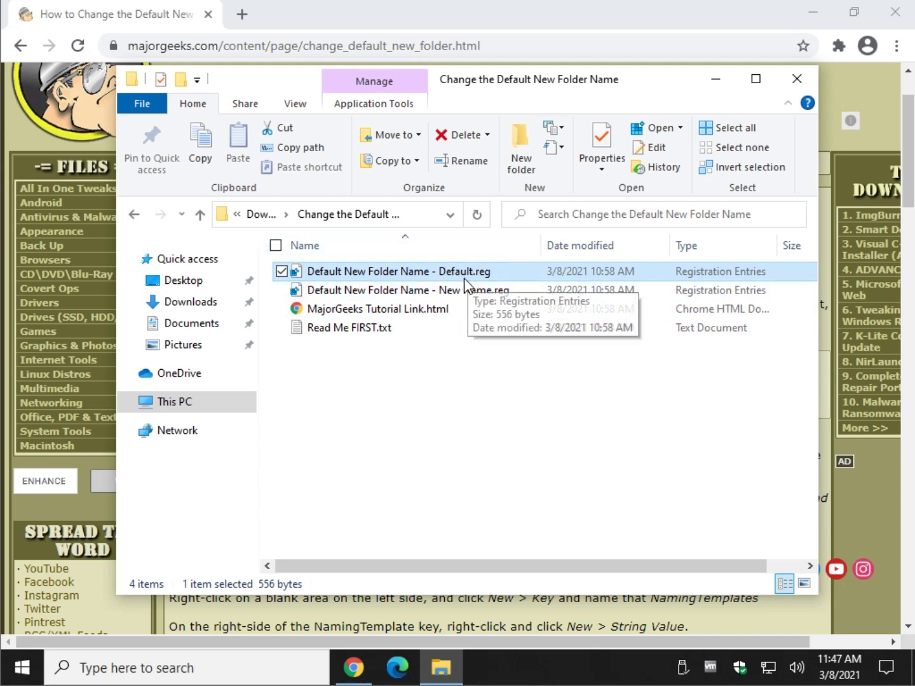
left_click(432, 291)
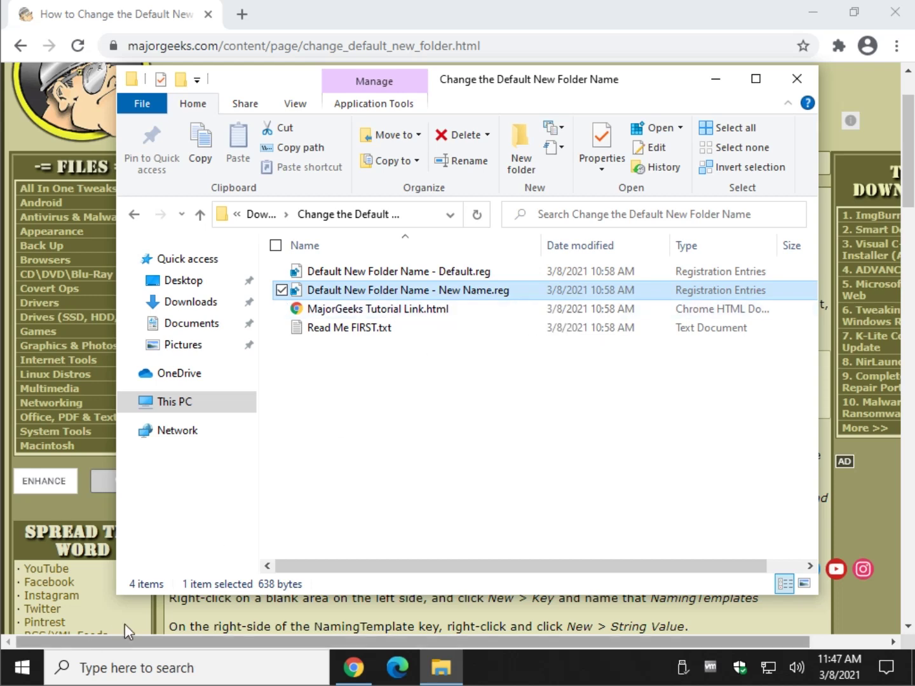
Step: Open New Name.reg as plain text, allowing the unverified file
right_click(485, 290)
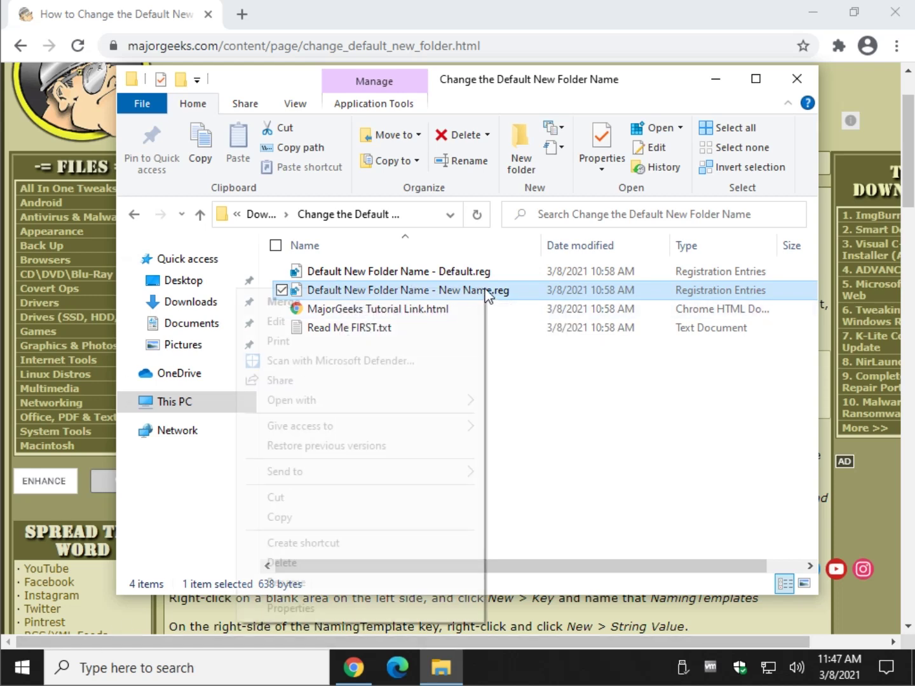
mouse_move(389, 406)
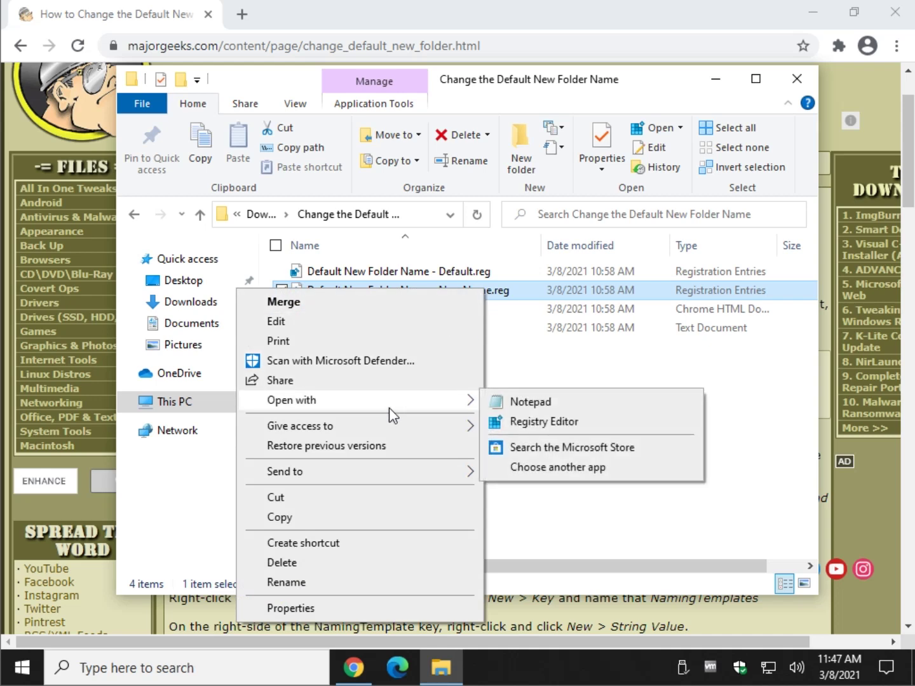
left_click(551, 404)
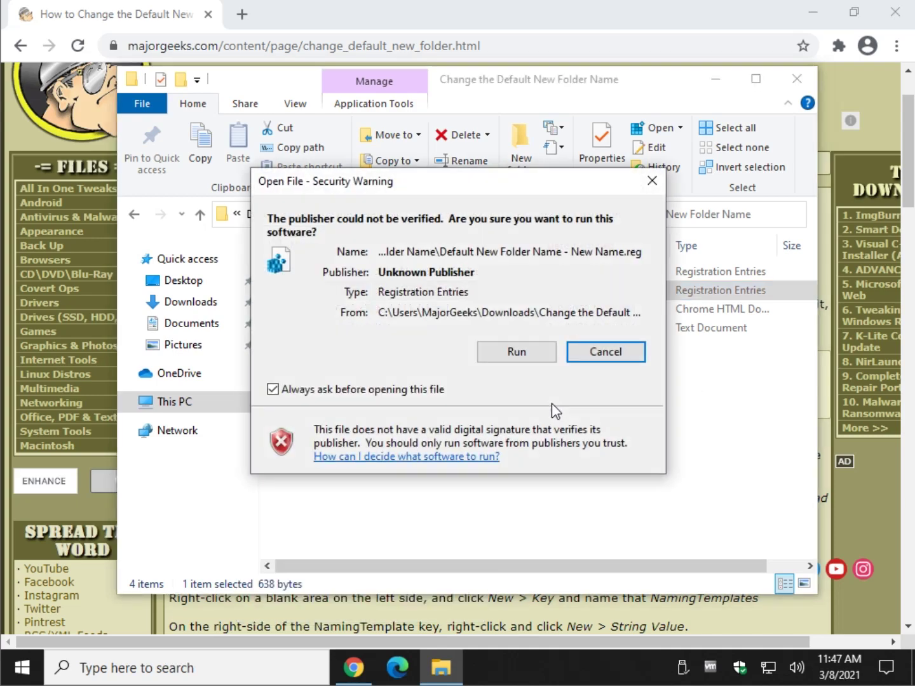
left_click(507, 352)
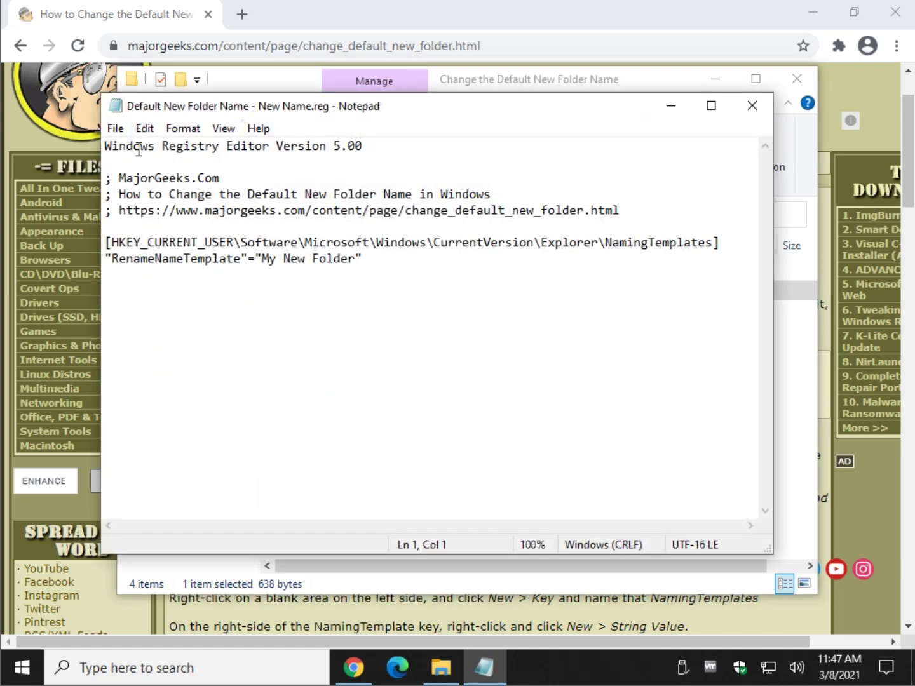
Step: In Notepad, reopen New Name.reg from Downloads > Change the Default New Folder Name, showing all file types
left_click(116, 132)
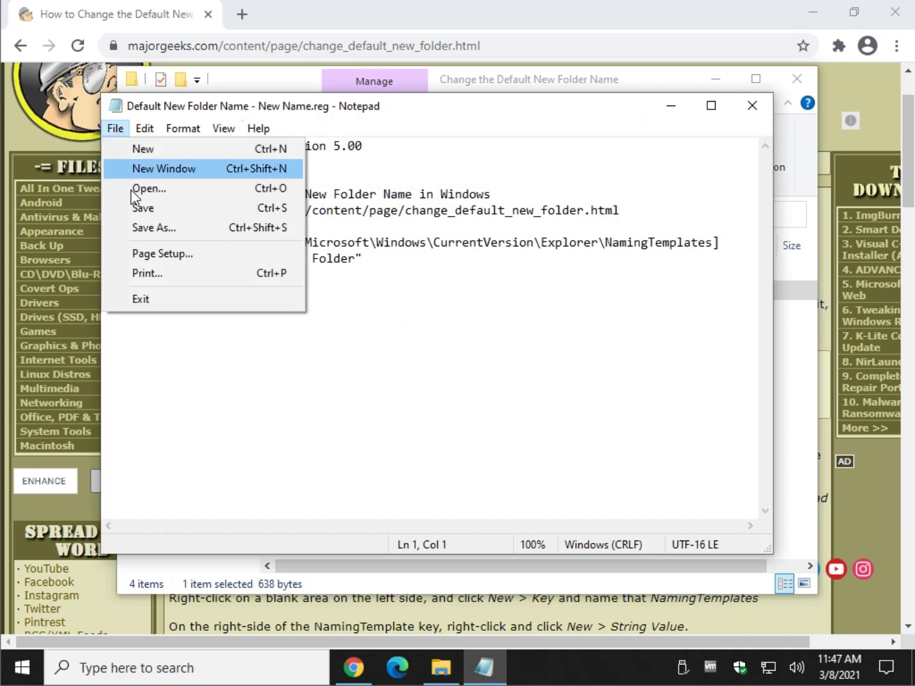
left_click(153, 190)
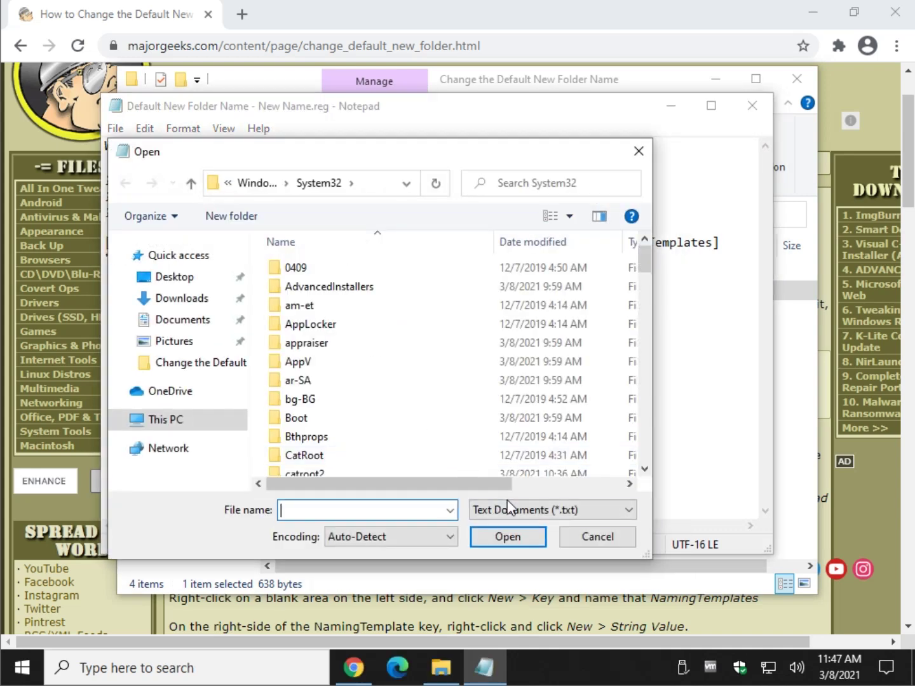
left_click(511, 510)
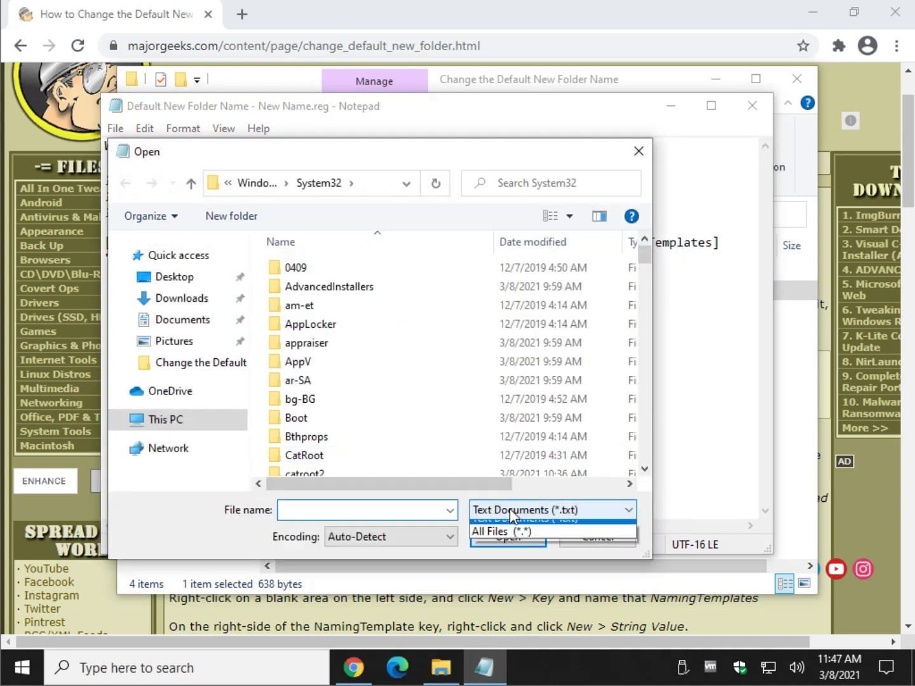
left_click(505, 541)
left_click(166, 298)
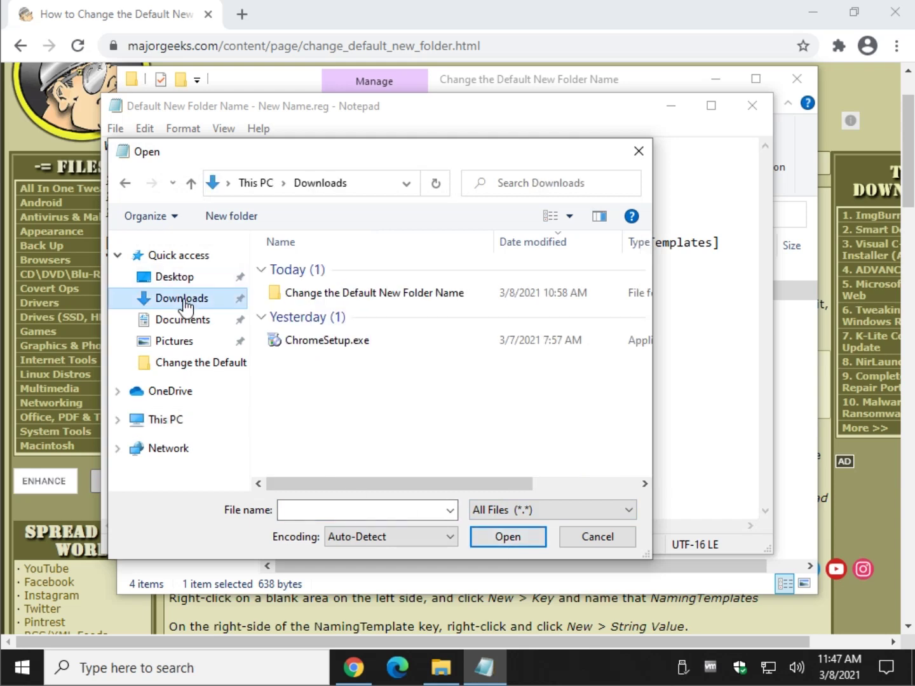
double_click(341, 294)
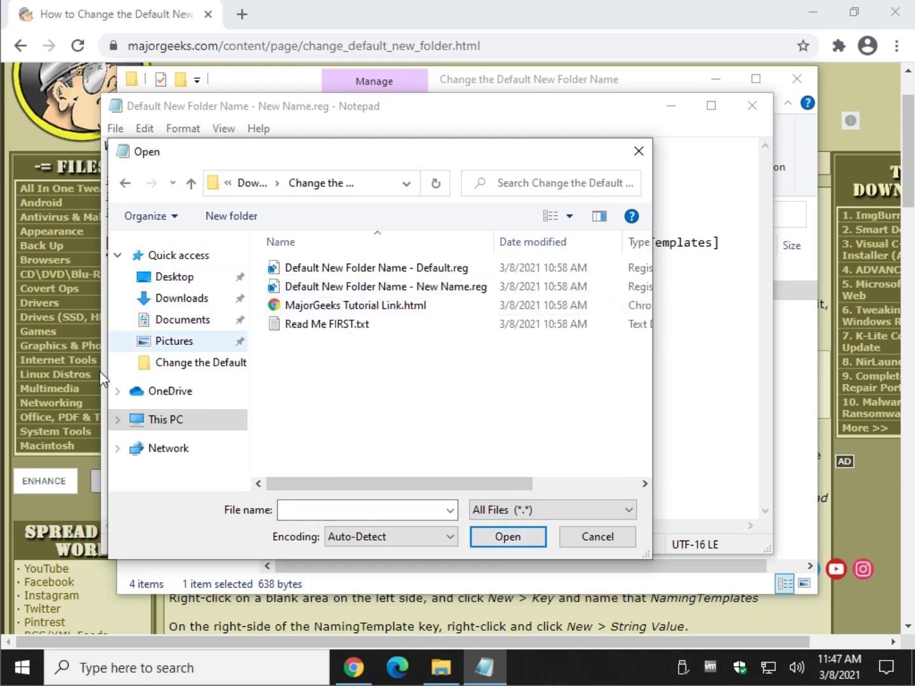
double_click(410, 288)
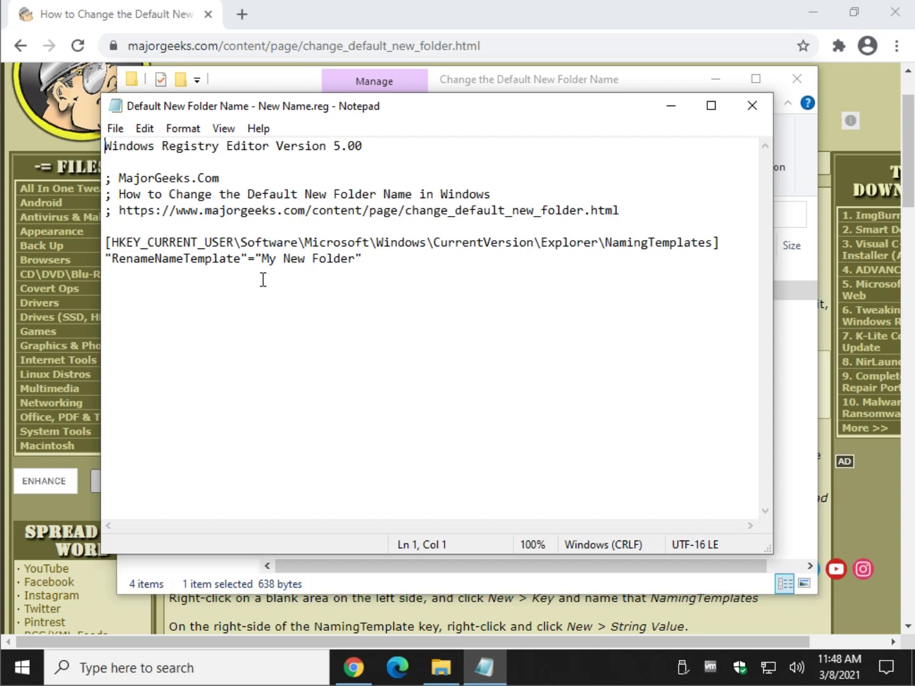
Step: Review the RenameNameTemplate value 'My New Folder', then close Notepad
left_click_drag(263, 259, 356, 260)
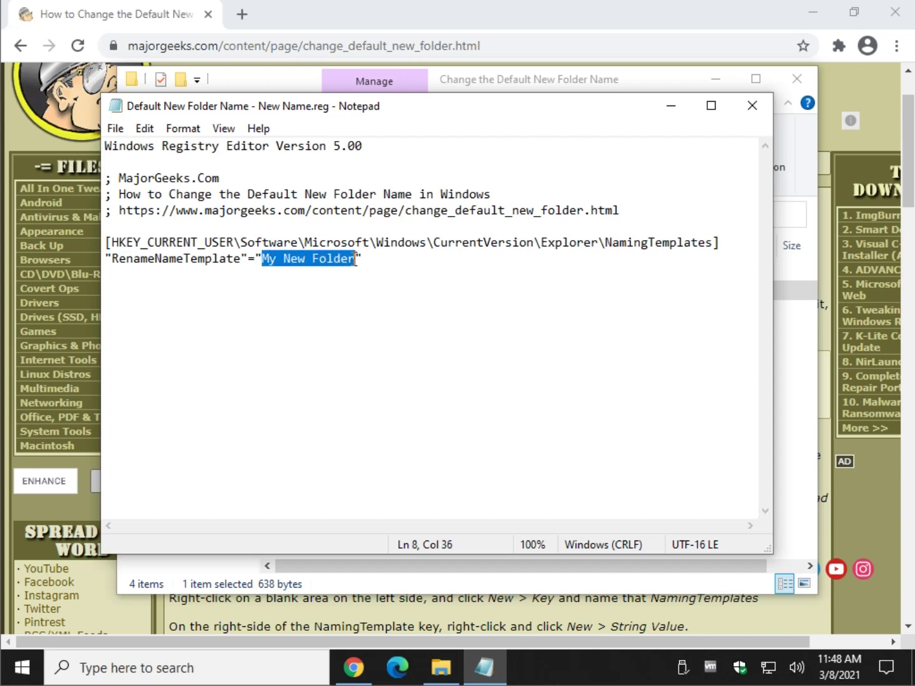
left_click(300, 305)
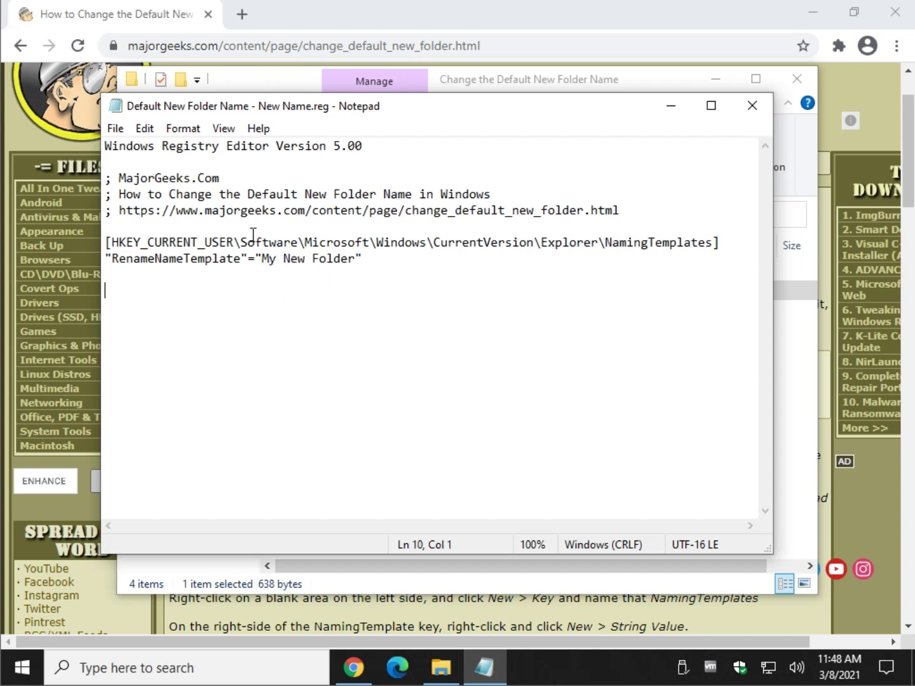
left_click(265, 260)
left_click(753, 106)
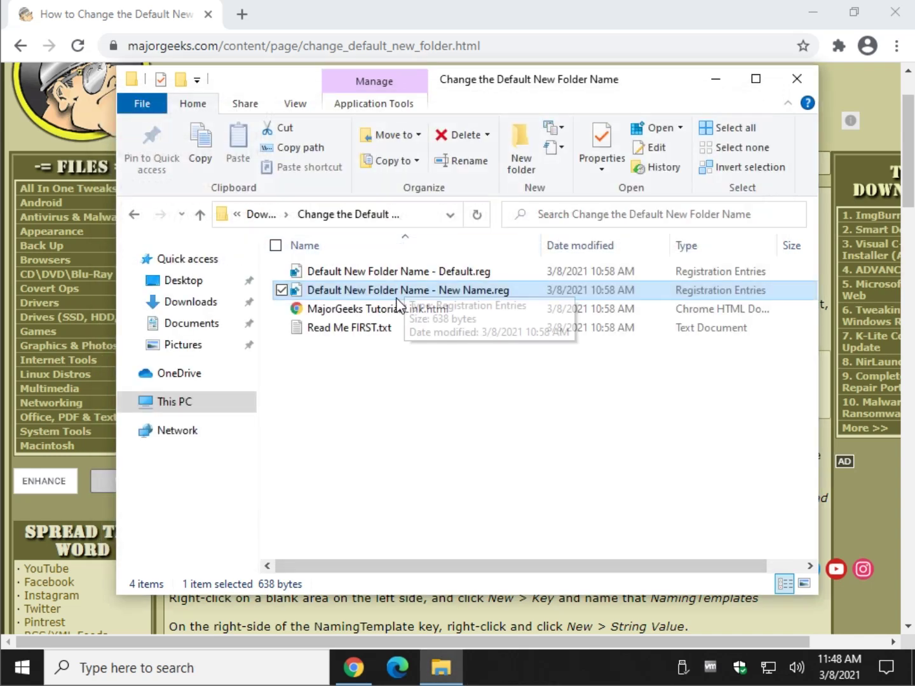
Step: Cancel merging New Name.reg, select Default.reg, and return to the Chrome article
double_click(416, 292)
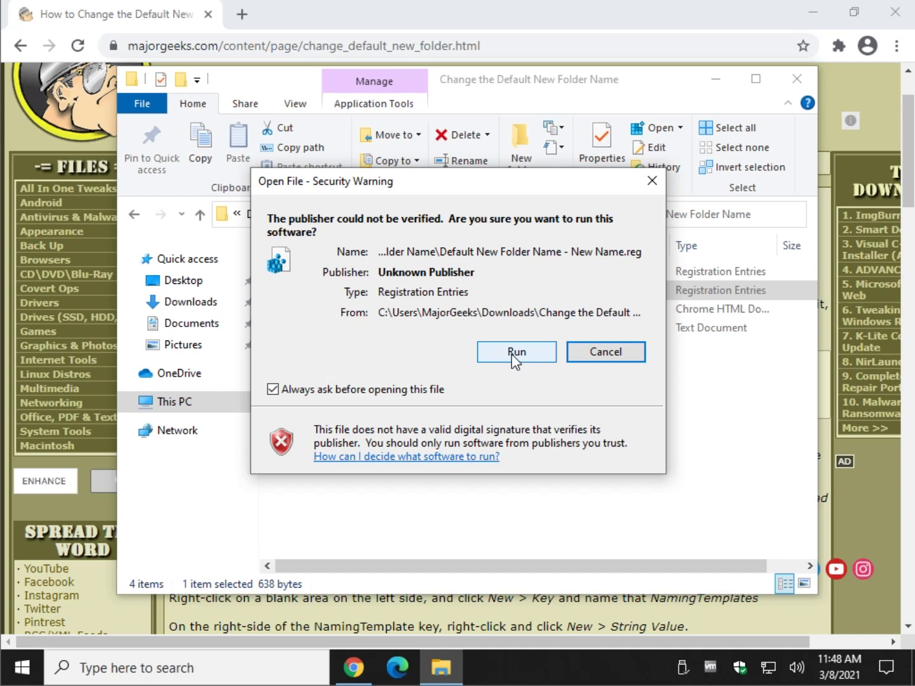
left_click(613, 354)
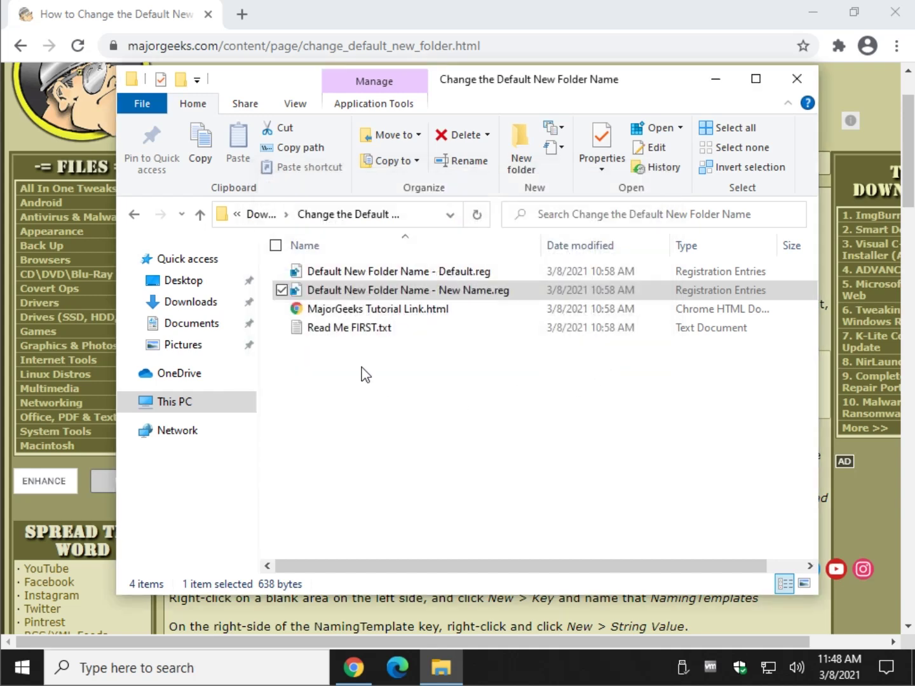
left_click(384, 274)
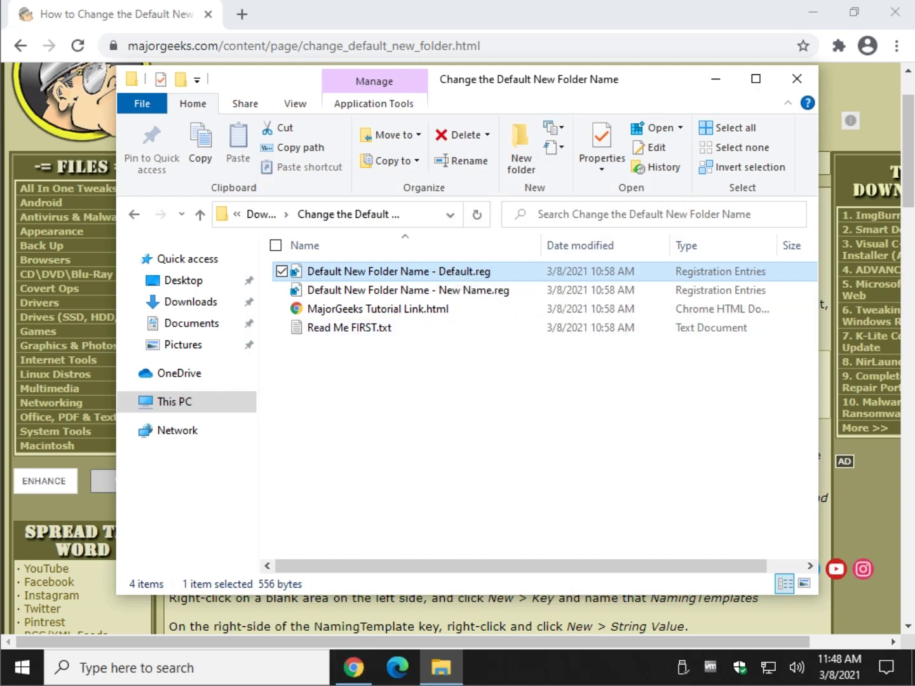
left_click(553, 22)
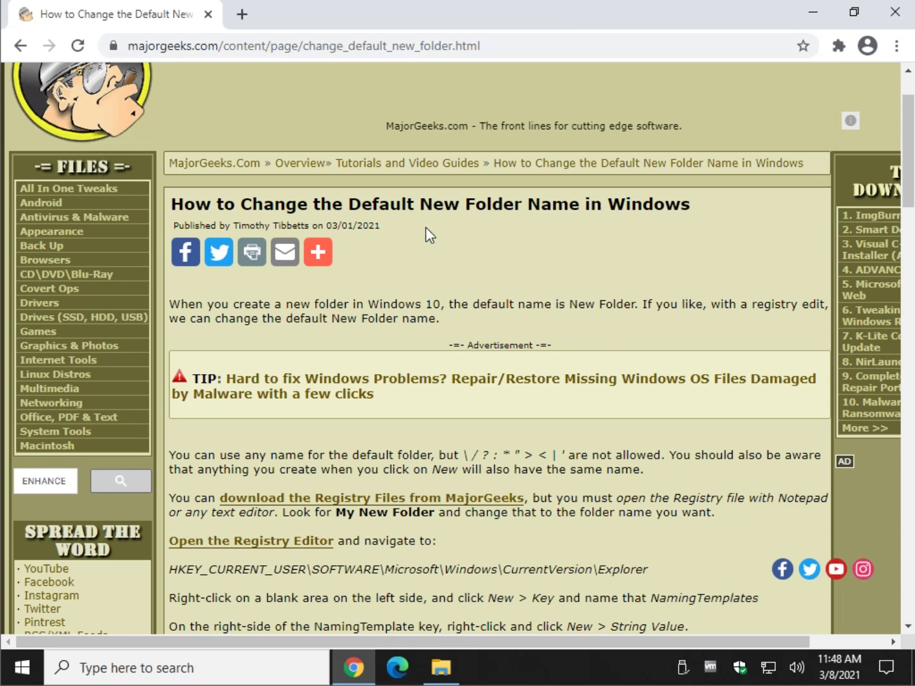
Step: Scroll down the article and copy the HKEY_CURRENT_USER\SOFTWARE\Microsoft\Windows\CurrentVersion\Explorer path
scroll(351, 272, "down", 1)
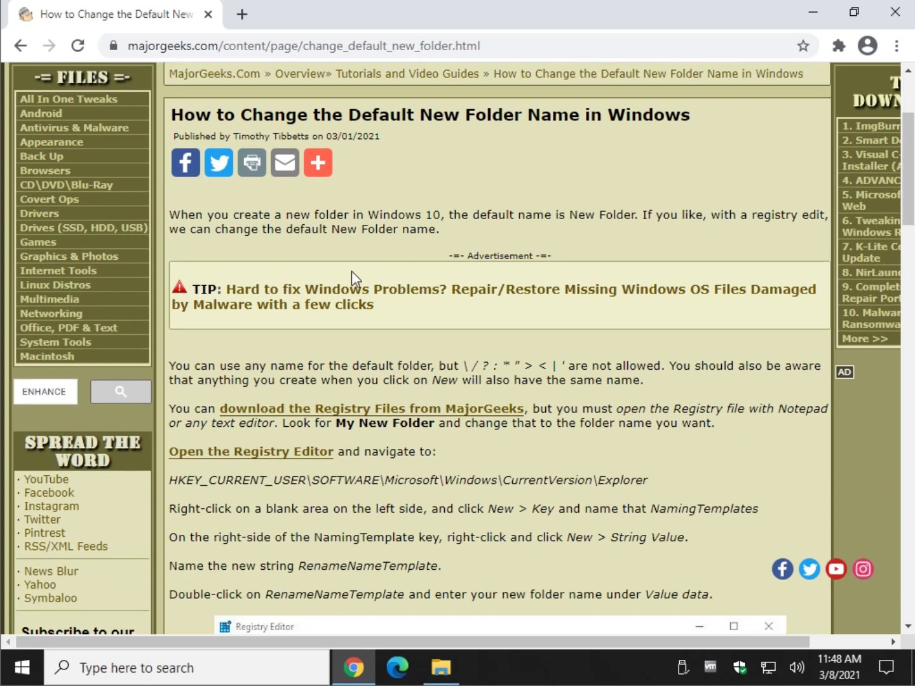
scroll(297, 322, "down", 1)
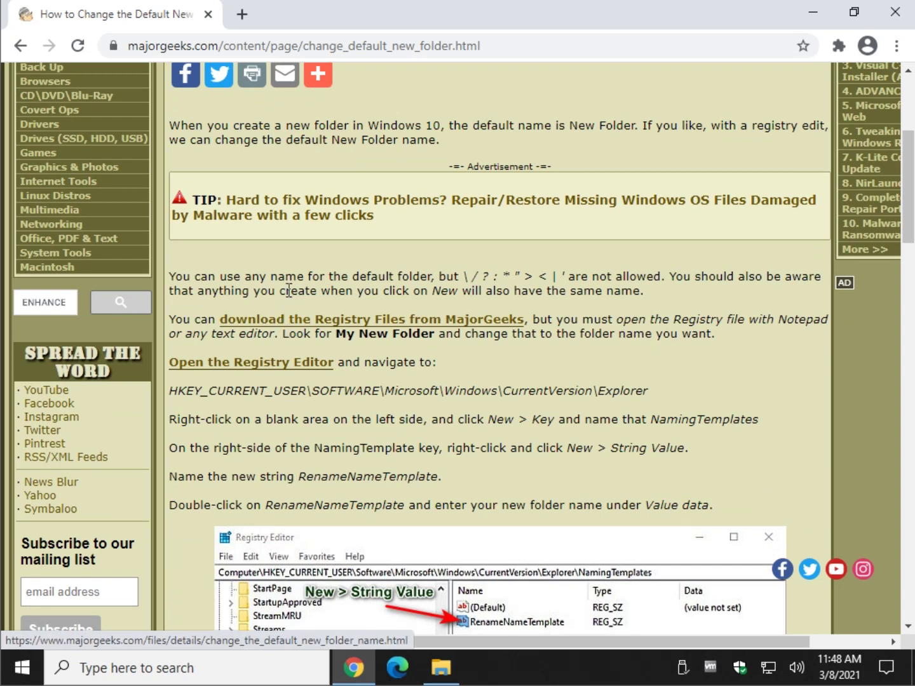
scroll(312, 278, "down", 1)
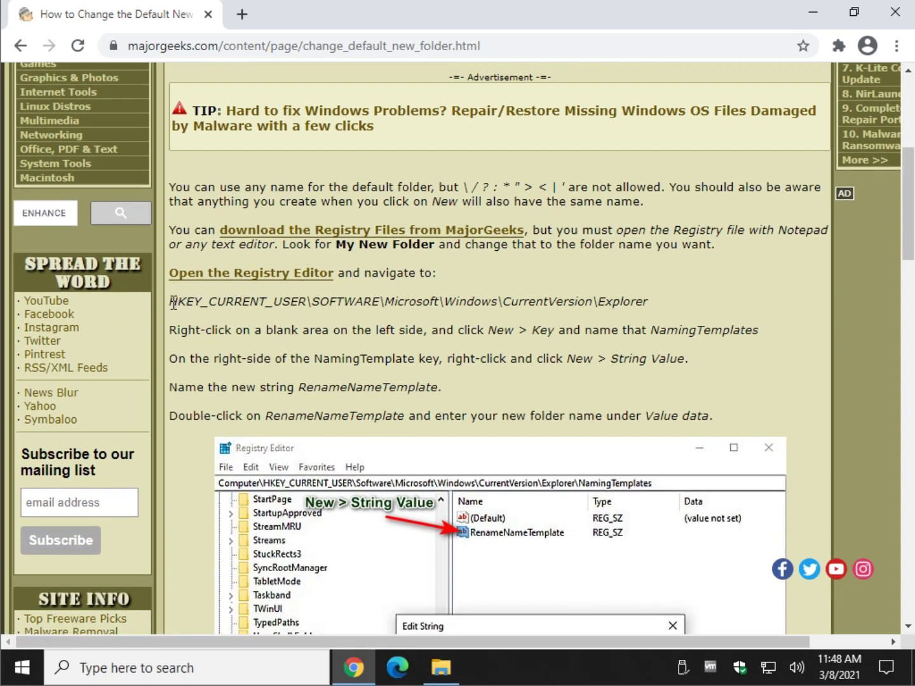
left_click_drag(169, 303, 649, 301)
key("ctrl+c")
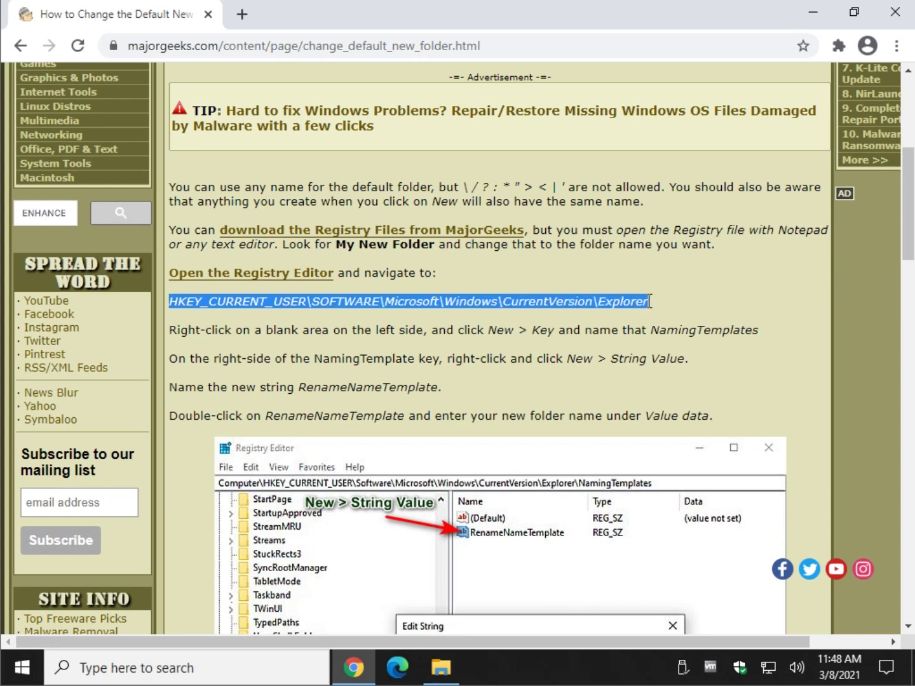
right_click(616, 312)
left_click(618, 312)
Step: Launch regedit with admin approval and jump to the pasted ...\CurrentVersion\Explorer key
key("super+r")
type("regedit")
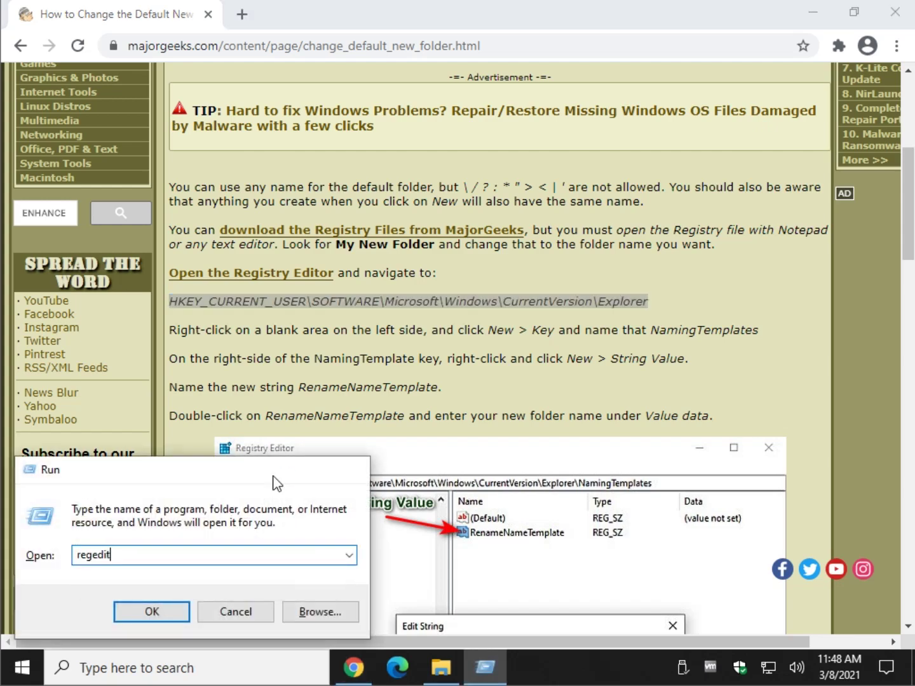
key("Return")
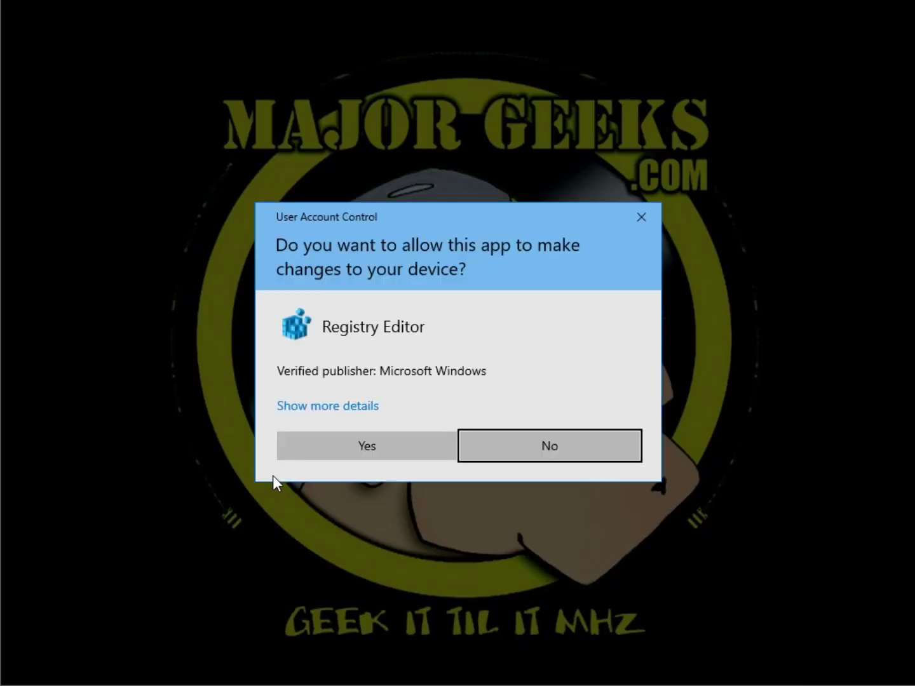
left_click(353, 450)
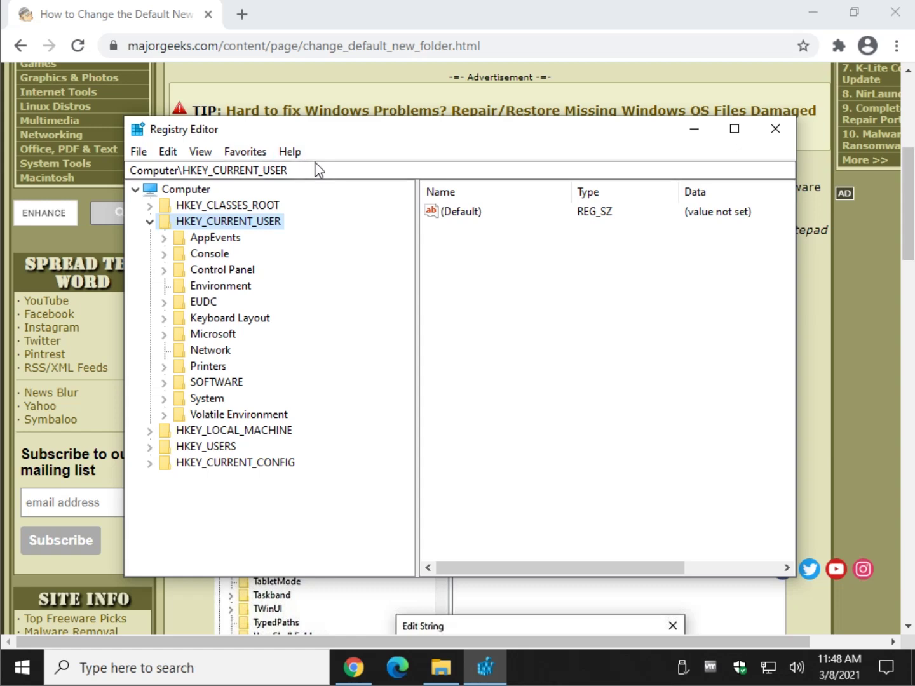
left_click_drag(317, 169, 71, 185)
key("ctrl+v")
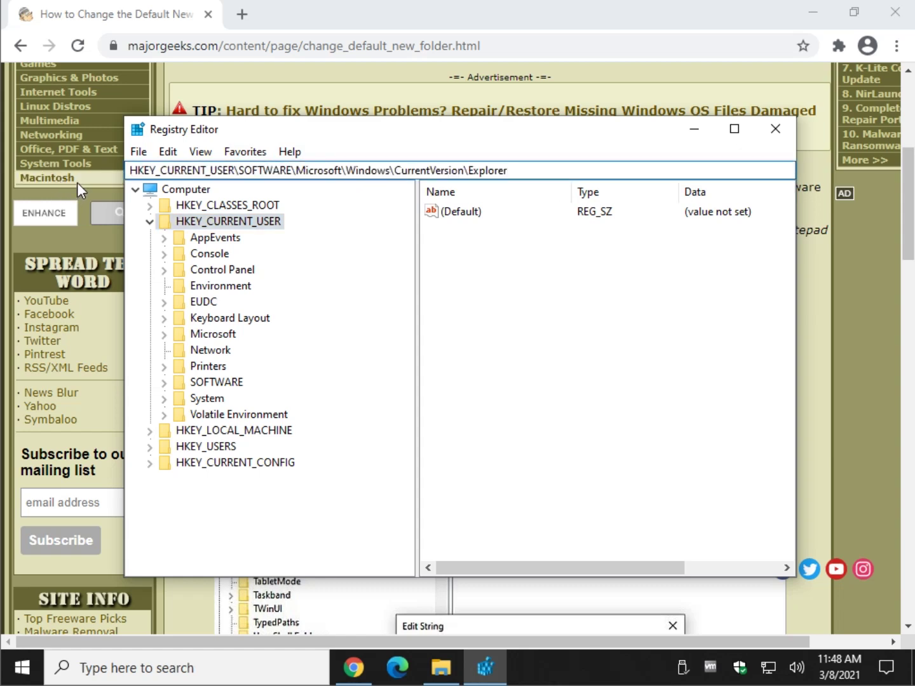
key("Return")
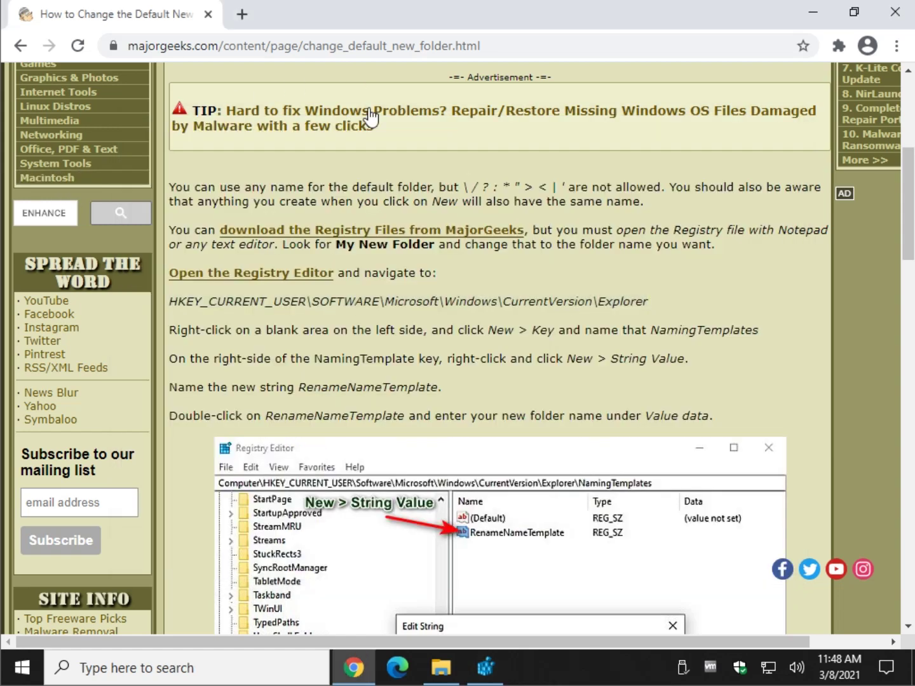
Step: Copy the word NamingTemplates from the article's instructions
left_click(696, 128)
left_click_drag(170, 303, 607, 312)
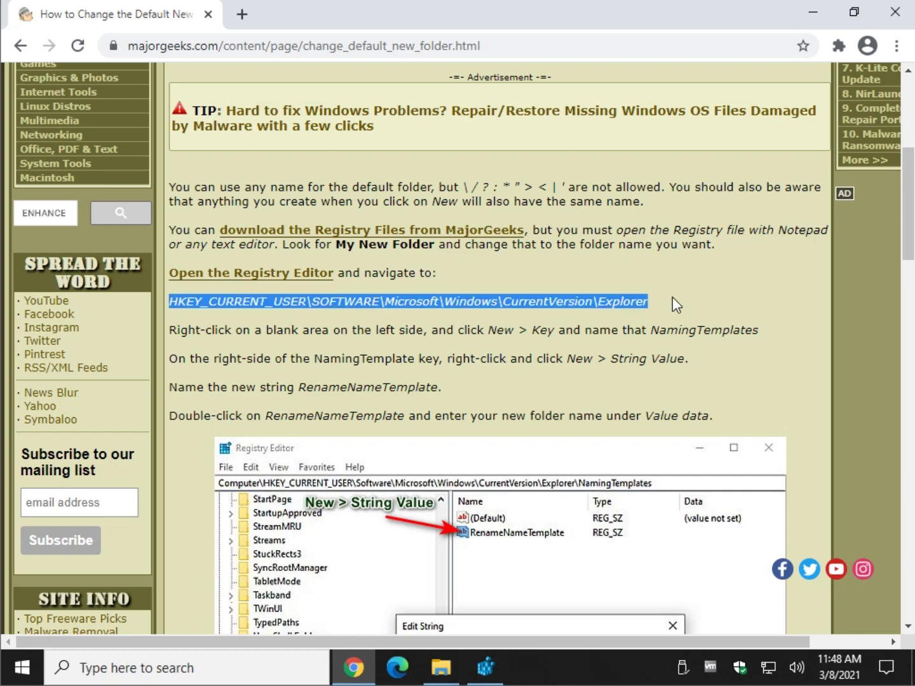
left_click(485, 667)
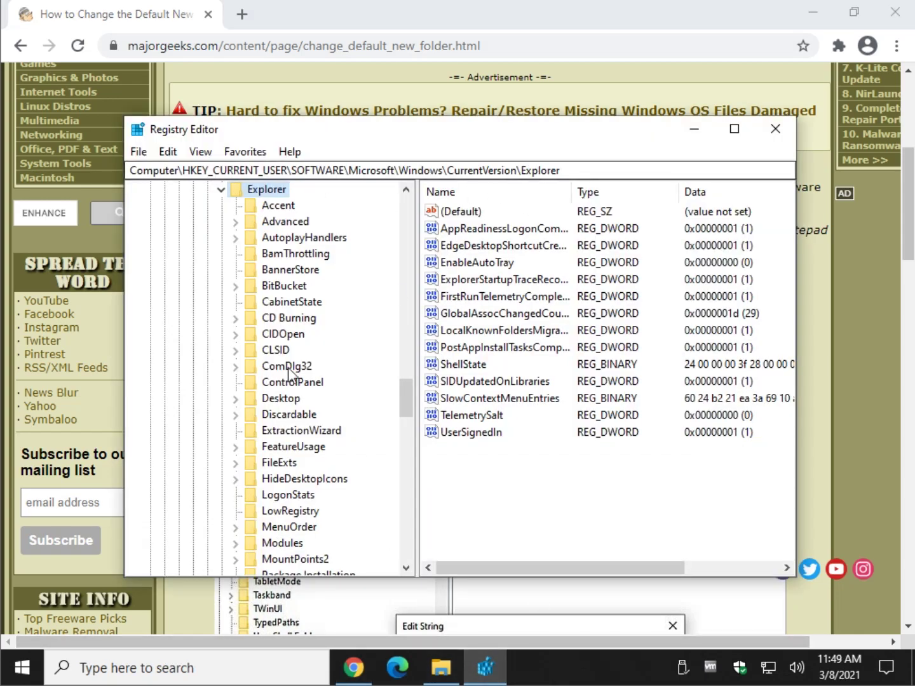
left_click(574, 91)
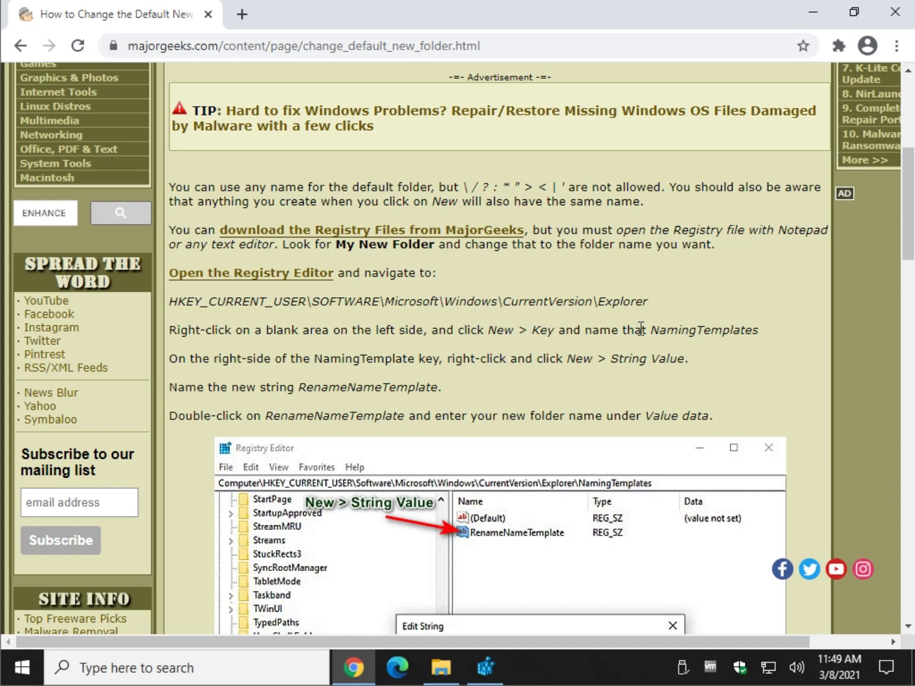
left_click_drag(652, 330, 762, 329)
right_click(733, 346)
left_click(735, 347)
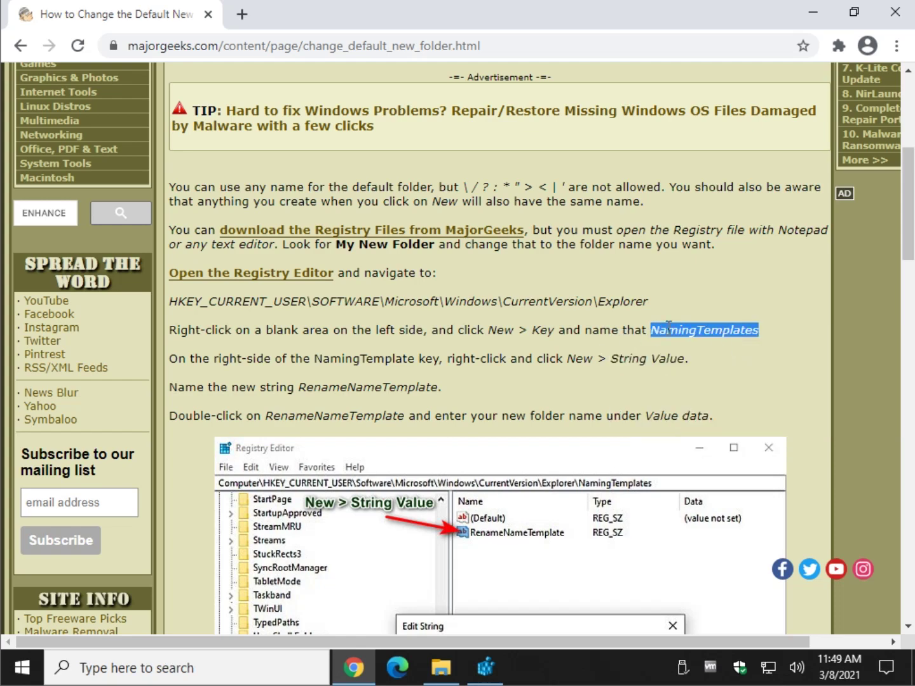
left_click(548, 350)
scroll(444, 388, "down", 3)
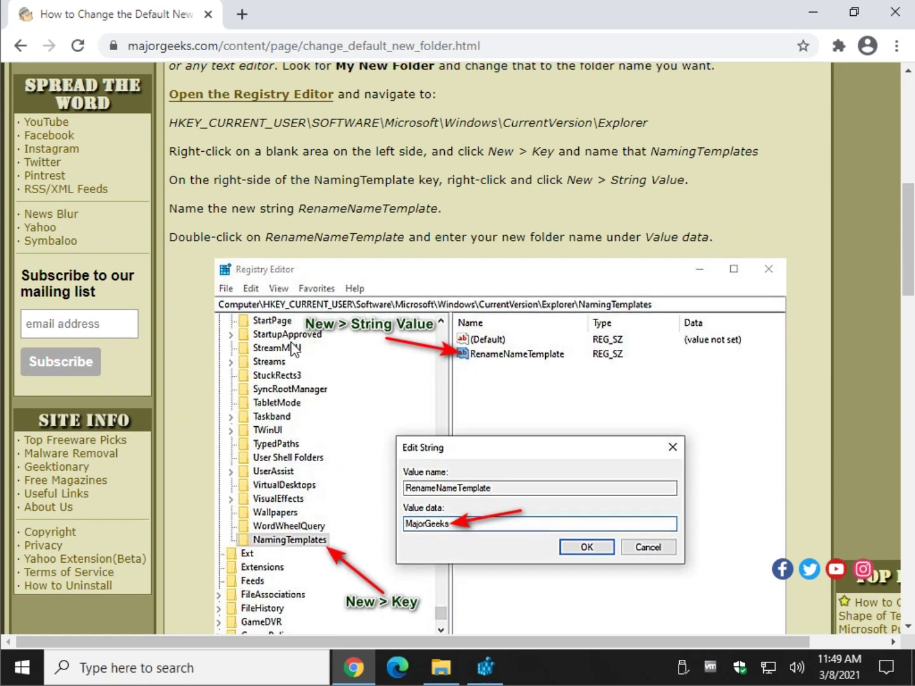
Step: Create a new key under the Explorer key in Registry Editor
left_click(484, 667)
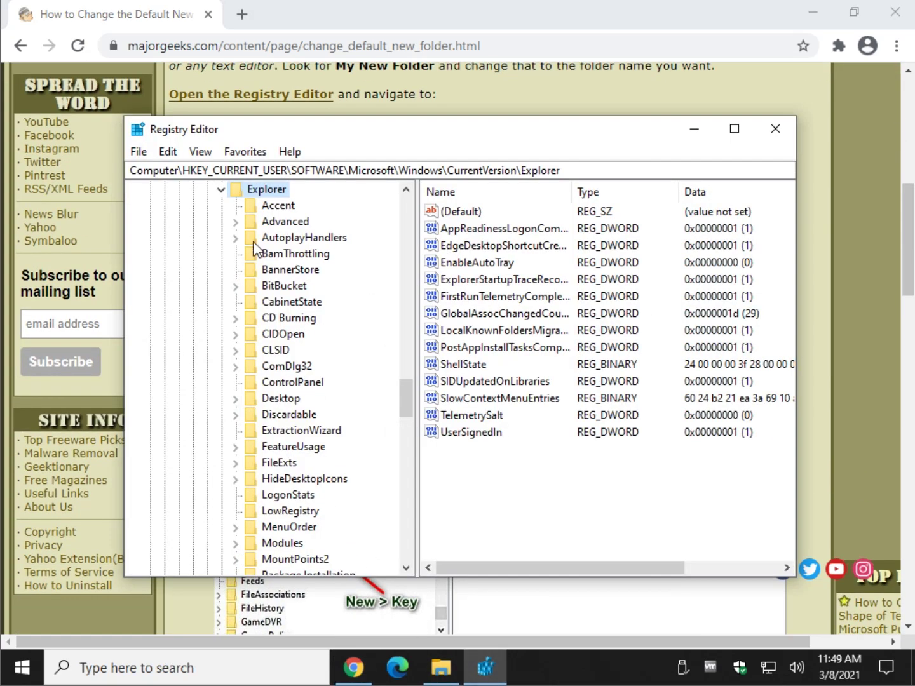
right_click(276, 192)
mouse_move(334, 224)
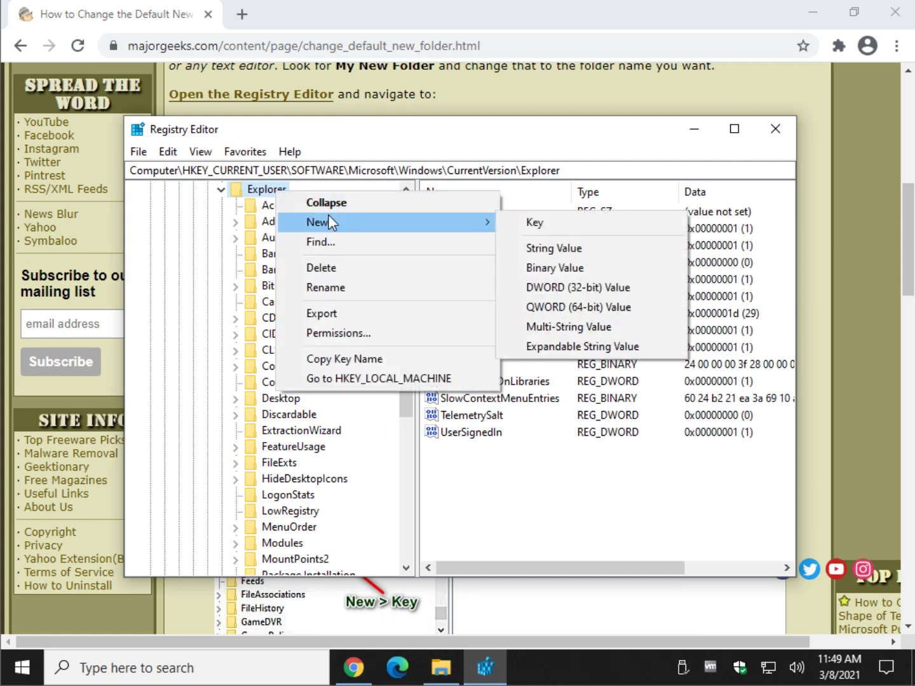
left_click(536, 226)
scroll(299, 317, "up", 8)
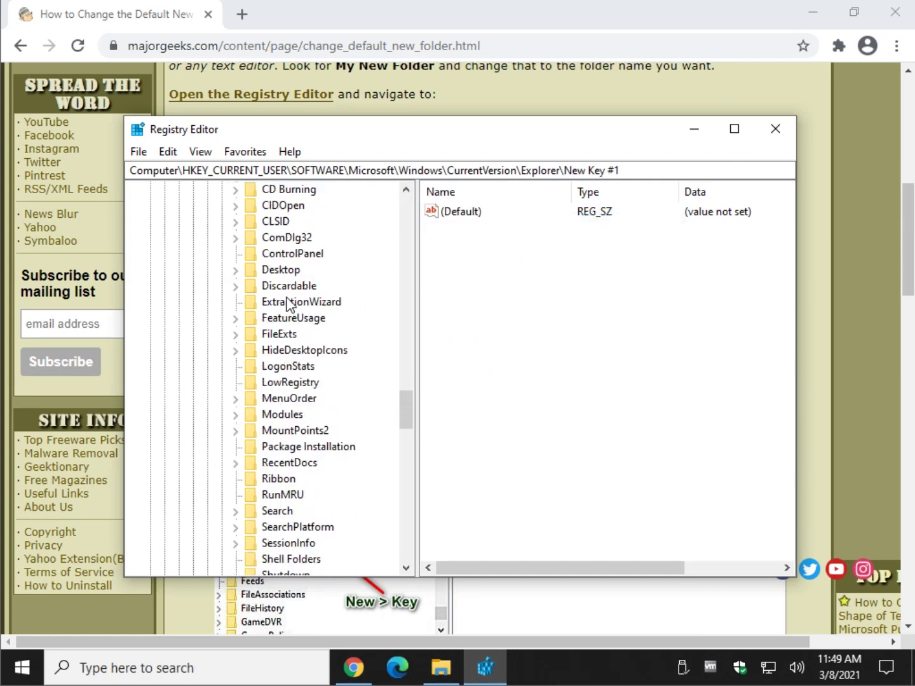
scroll(286, 304, "up", 1)
scroll(280, 344, "down", 11)
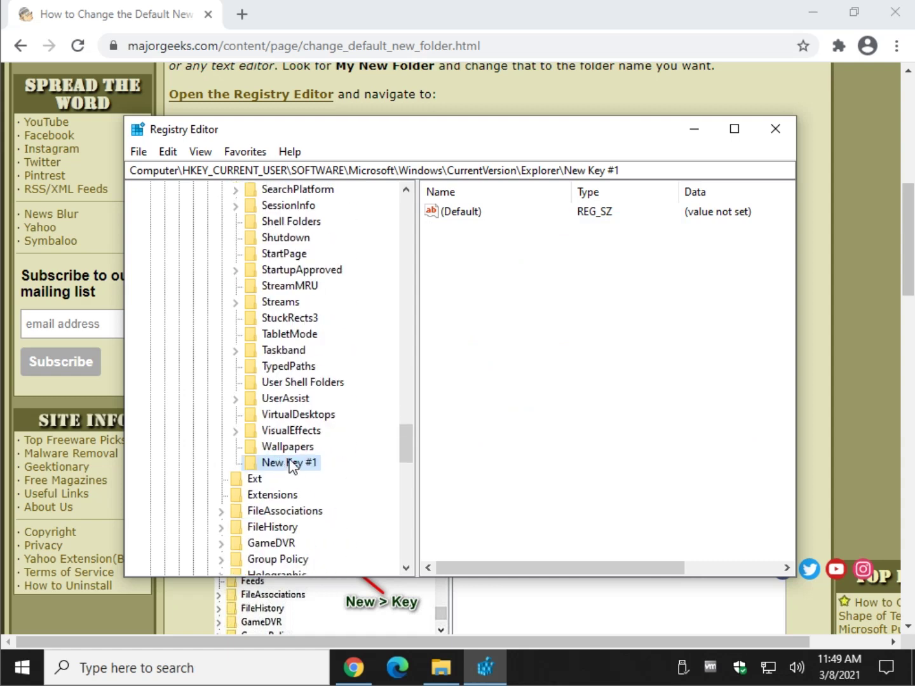
Step: Rename New Key #1 to the pasted NamingTemplates and return to the article
right_click(300, 470)
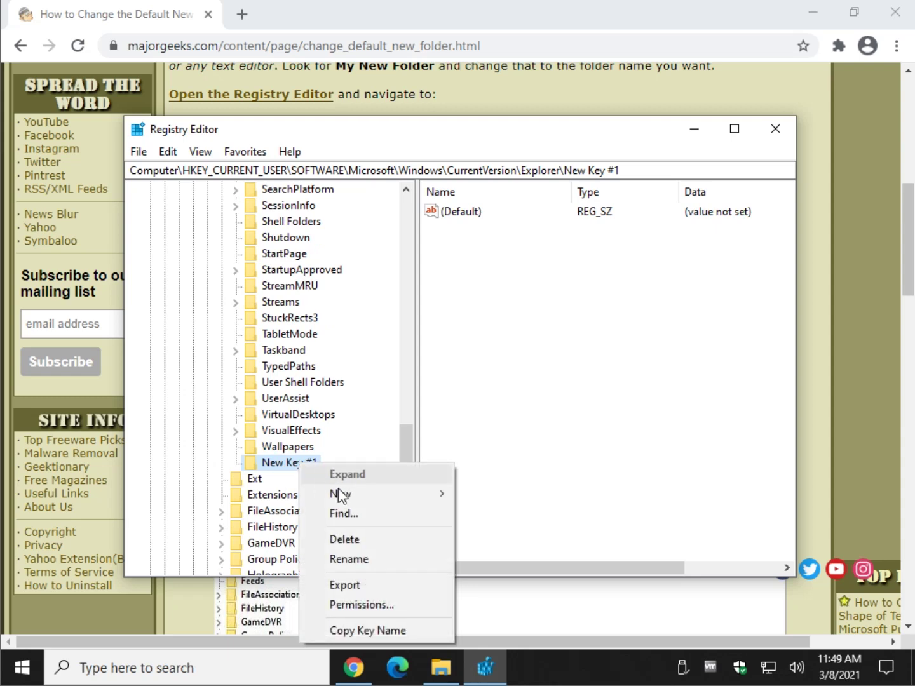
left_click(347, 559)
key("ctrl+v")
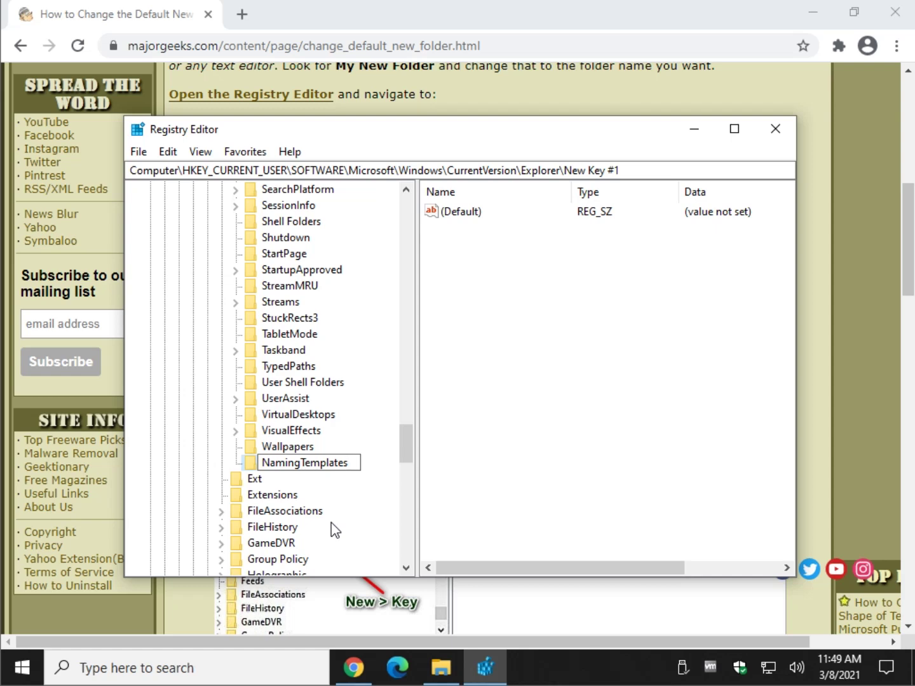
key("Return")
left_click(439, 105)
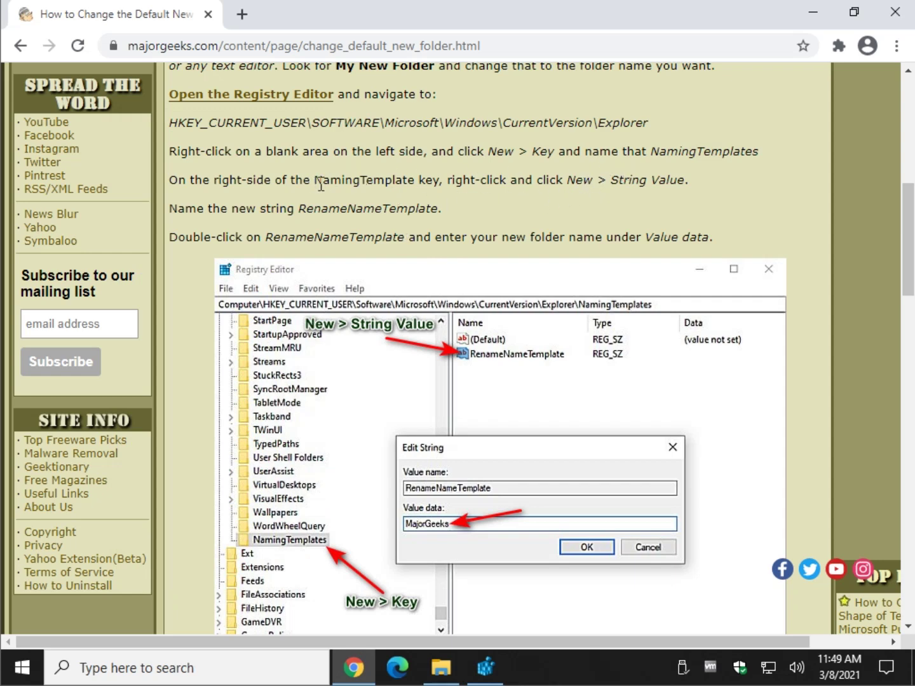
Step: Copy the value name RenameNameTemplate from the article
left_click_drag(315, 181, 425, 182)
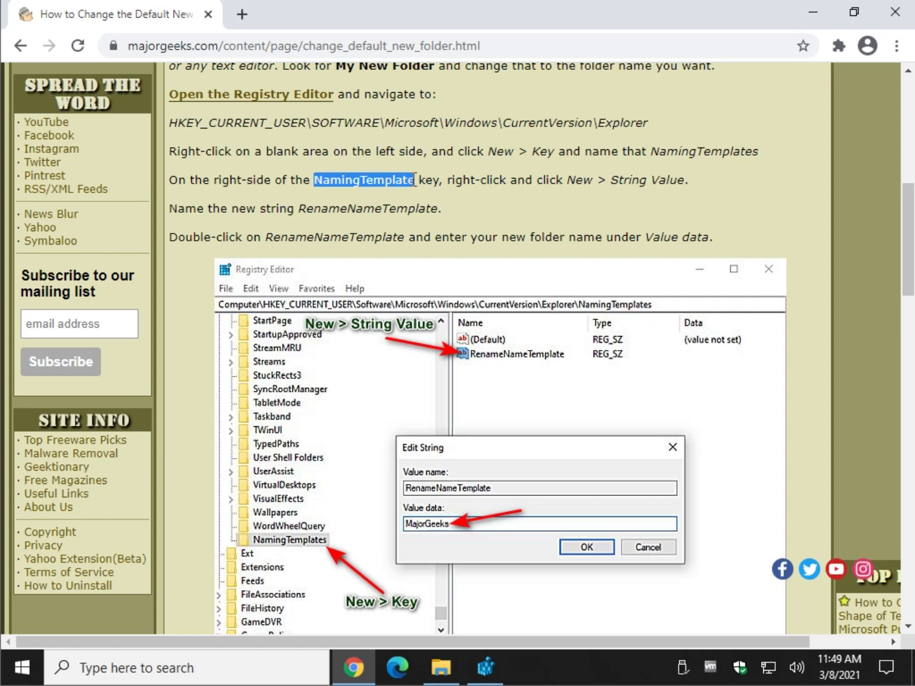
left_click(398, 196)
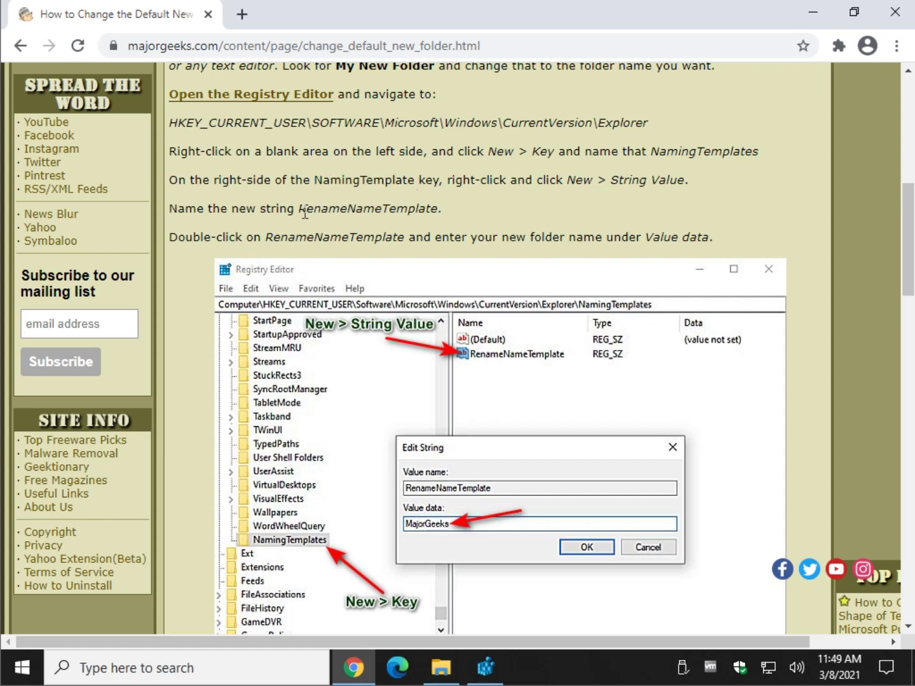
left_click_drag(303, 208, 436, 209)
right_click(427, 210)
left_click(443, 224)
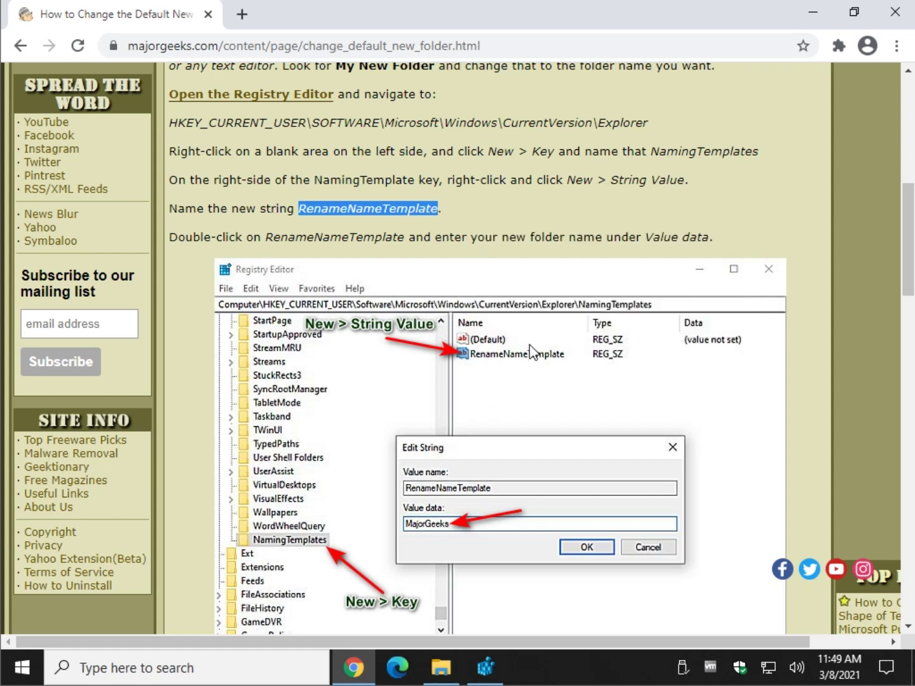
Step: Return to Registry Editor and reselect the NamingTemplates key
left_click(484, 666)
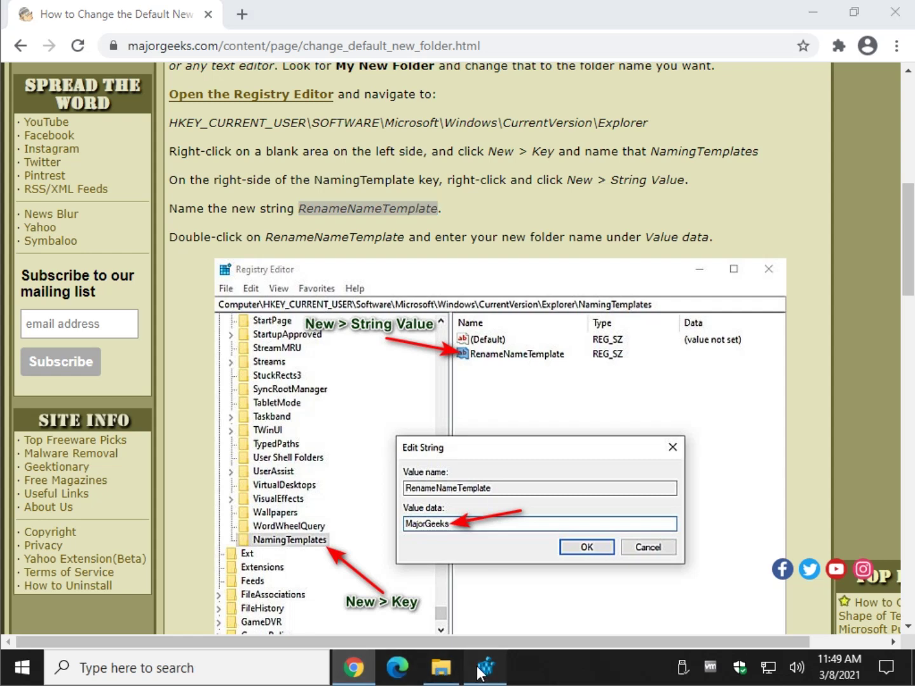
left_click(520, 249)
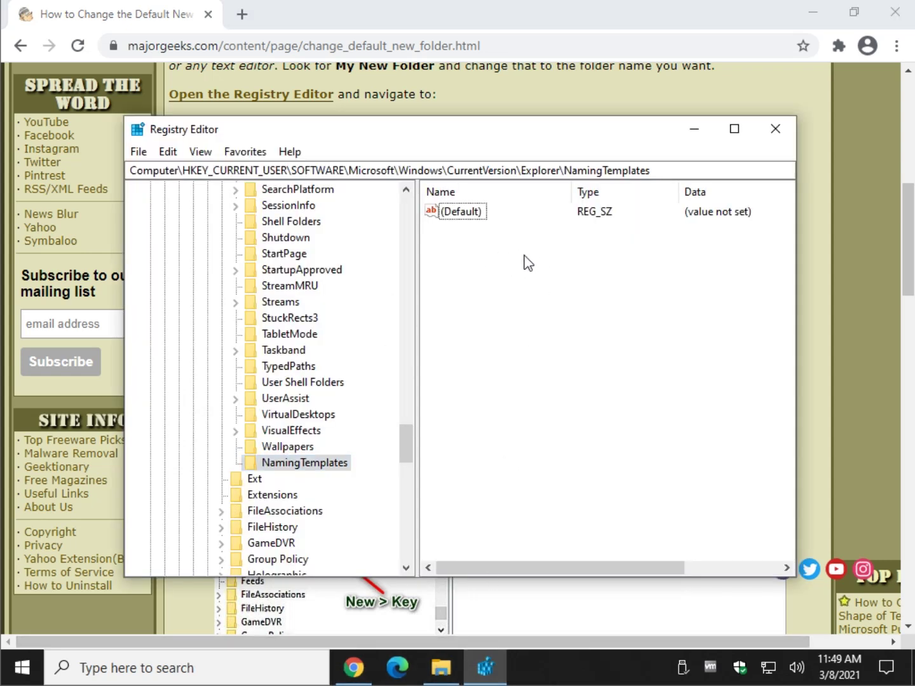
left_click(290, 466)
Step: Add a string value named RenameNameTemplate under NamingTemplates and widen the Name column
right_click(502, 250)
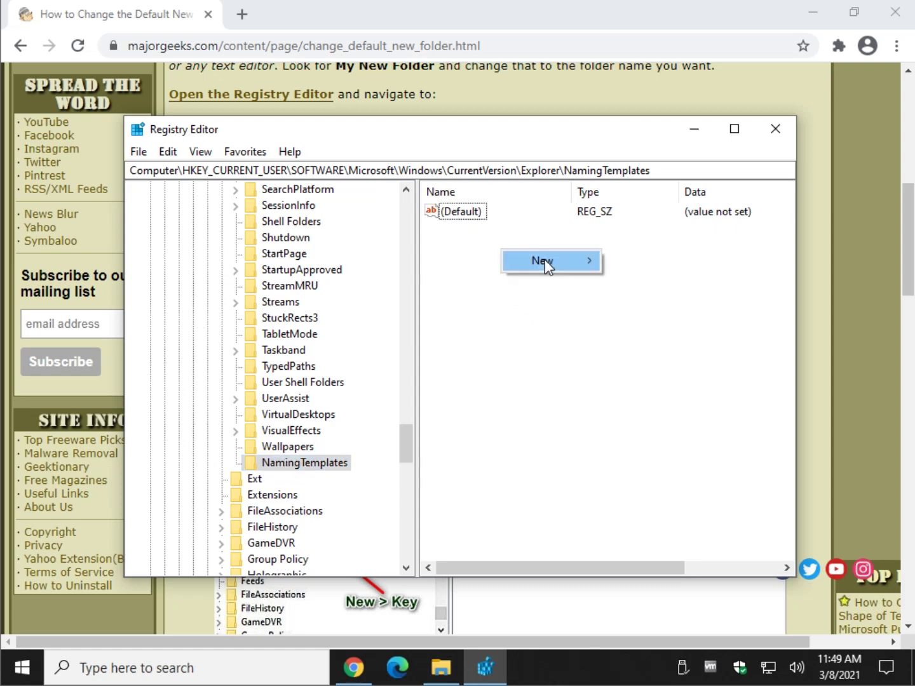
mouse_move(544, 259)
left_click(675, 288)
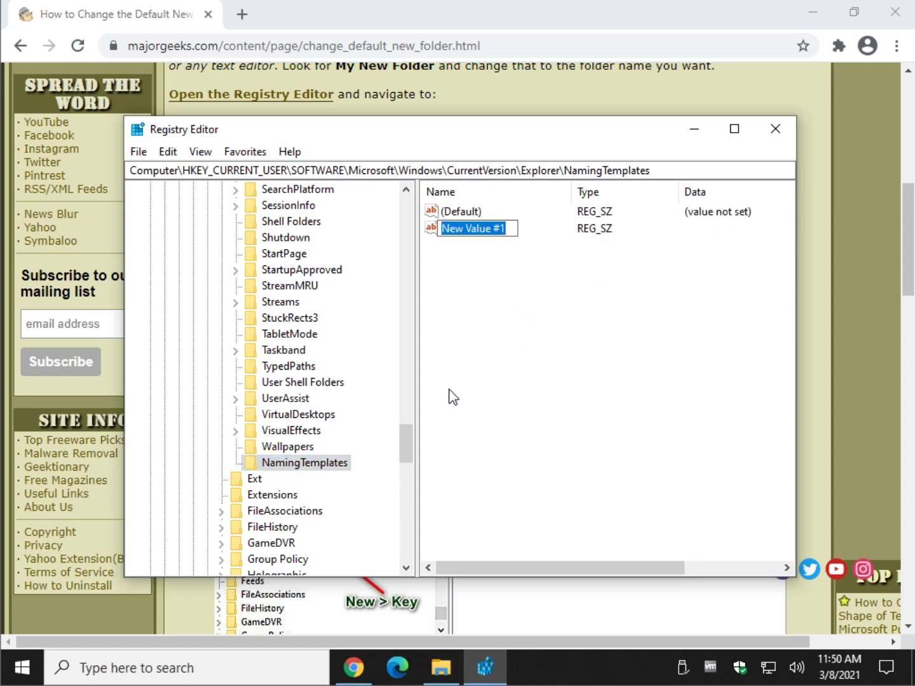
key("ctrl+v")
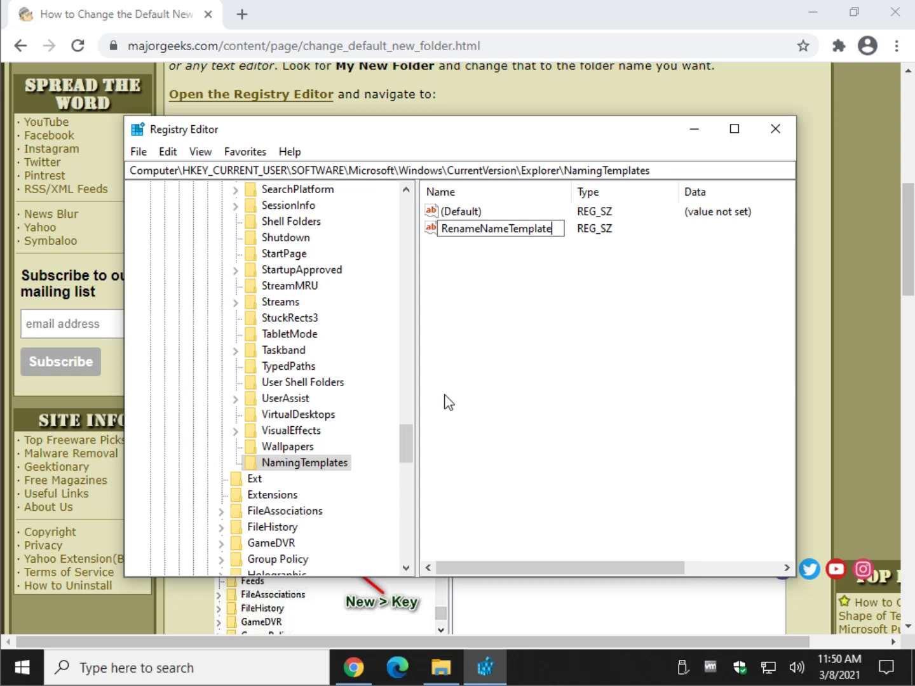
key("Return")
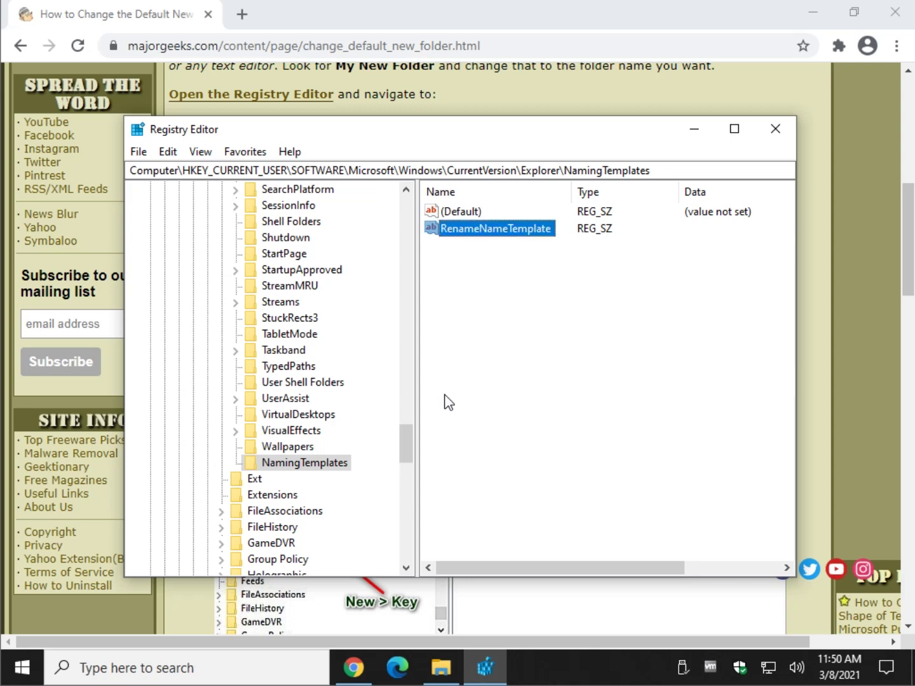
left_click_drag(571, 192, 586, 192)
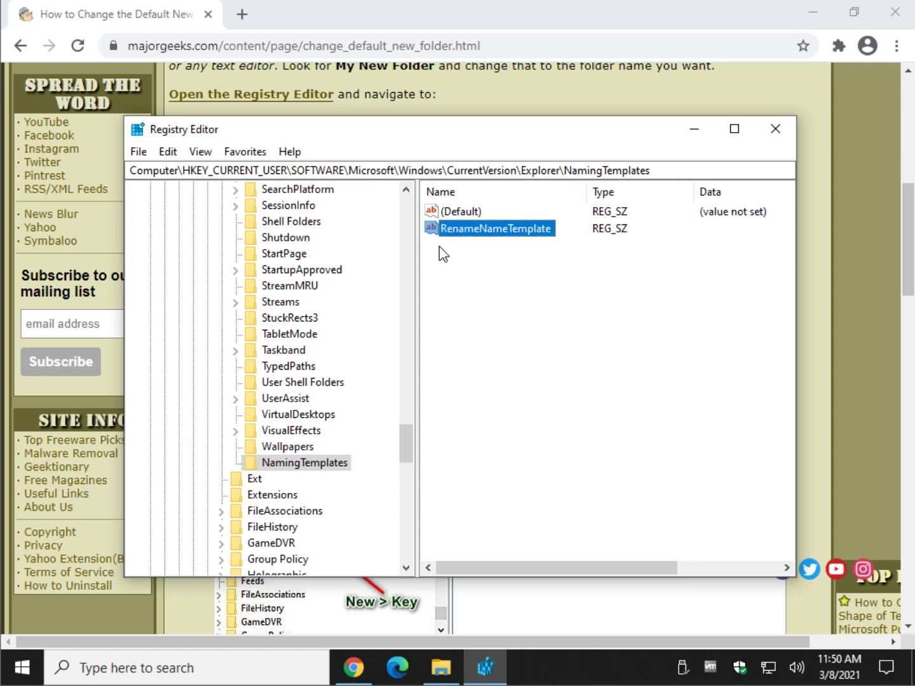
Step: Go back to the article in Chrome and scroll down to its Edit String example
left_click(596, 88)
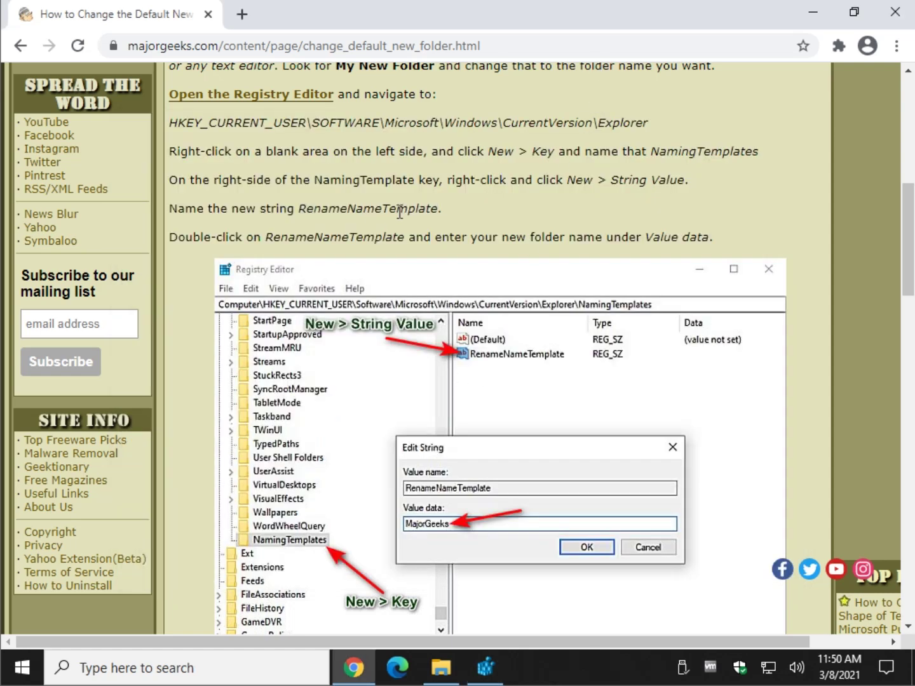
scroll(362, 229, "down", 1)
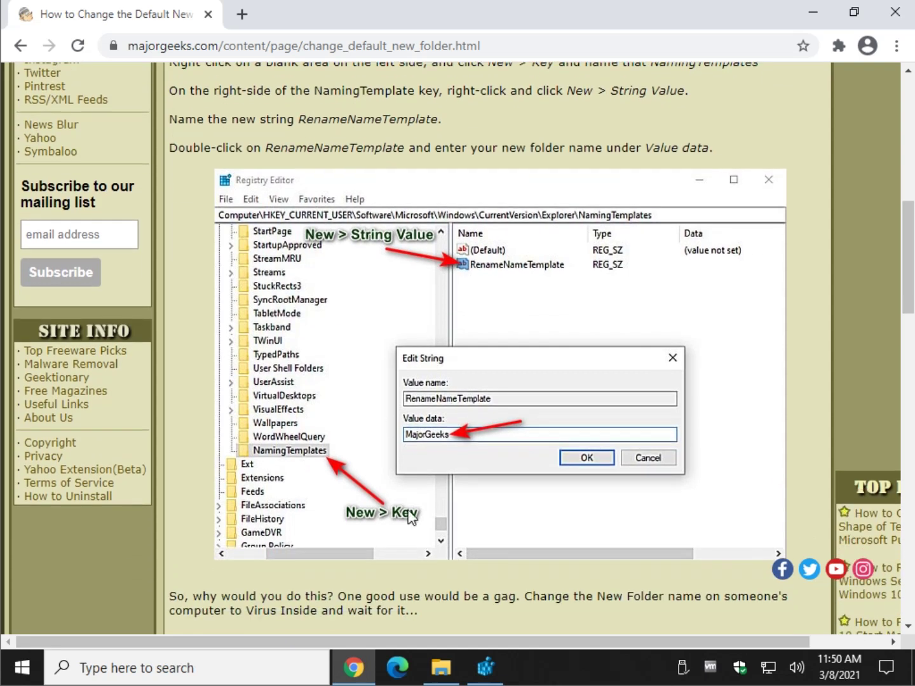
mouse_move(484, 669)
Step: Set the RenameNameTemplate value's data to MajorGeeks
left_click(500, 667)
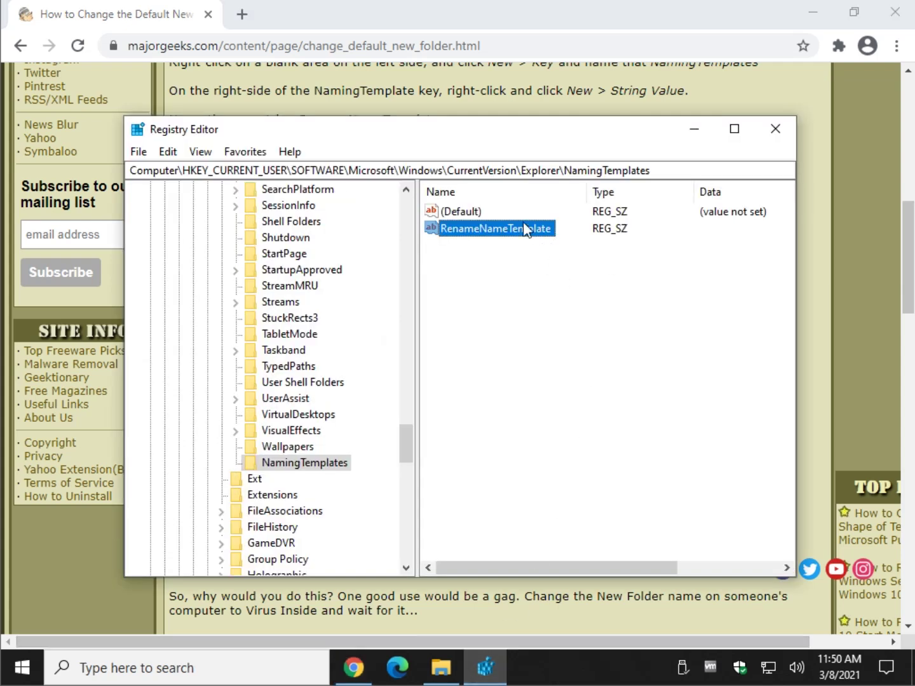
double_click(512, 236)
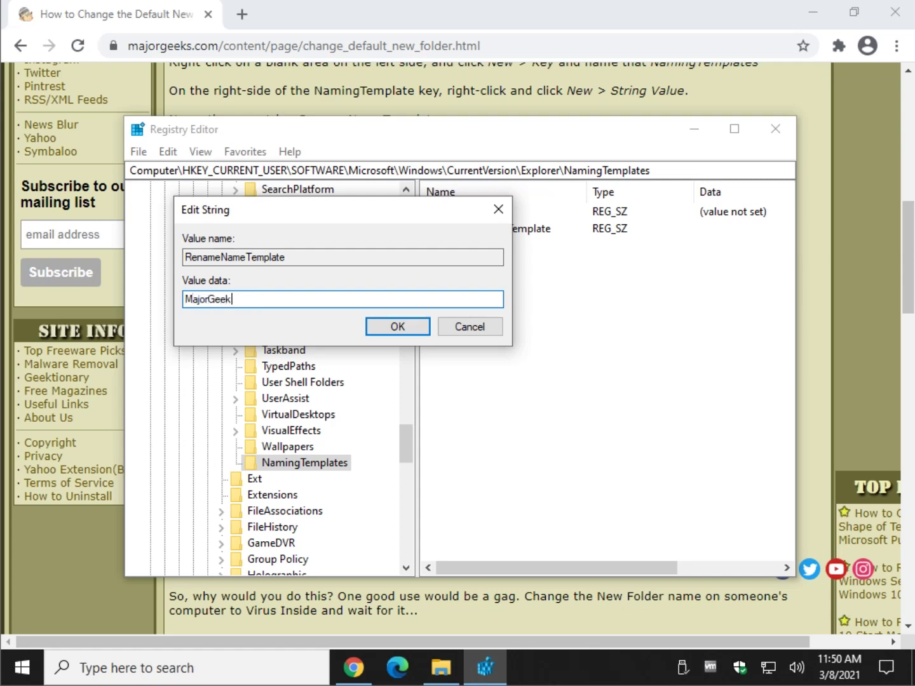
left_click(396, 326)
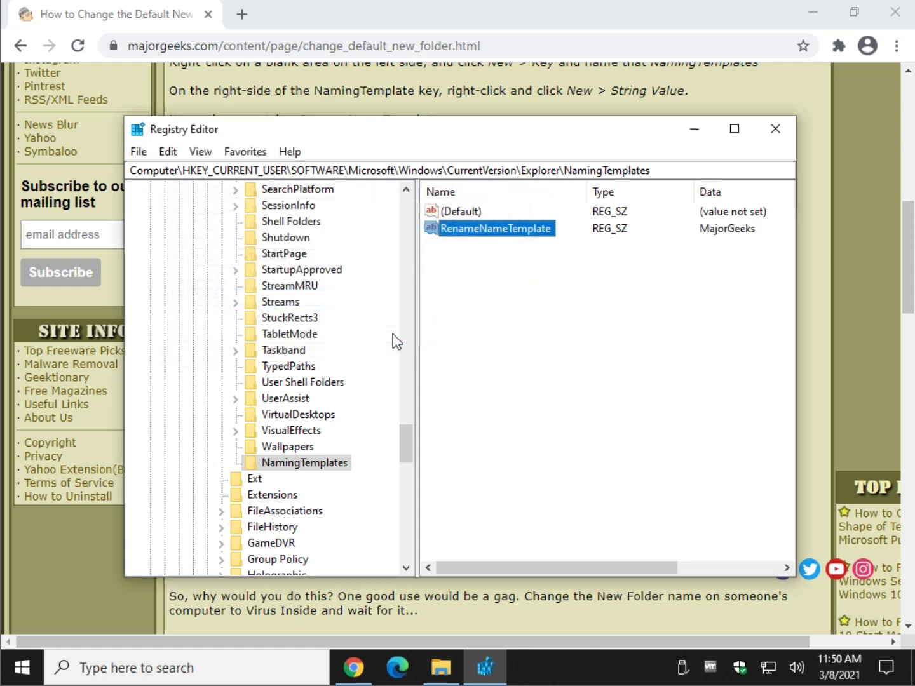
Step: Check the article in Chrome, then return to Registry Editor with NamingTemplates selected
left_click(849, 221)
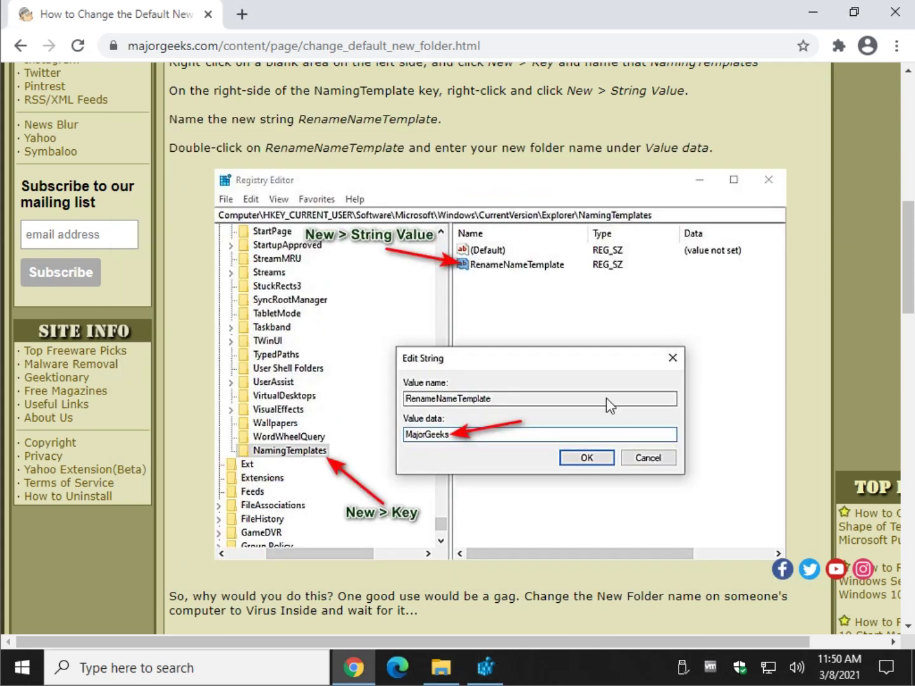
scroll(462, 285, "down", 2)
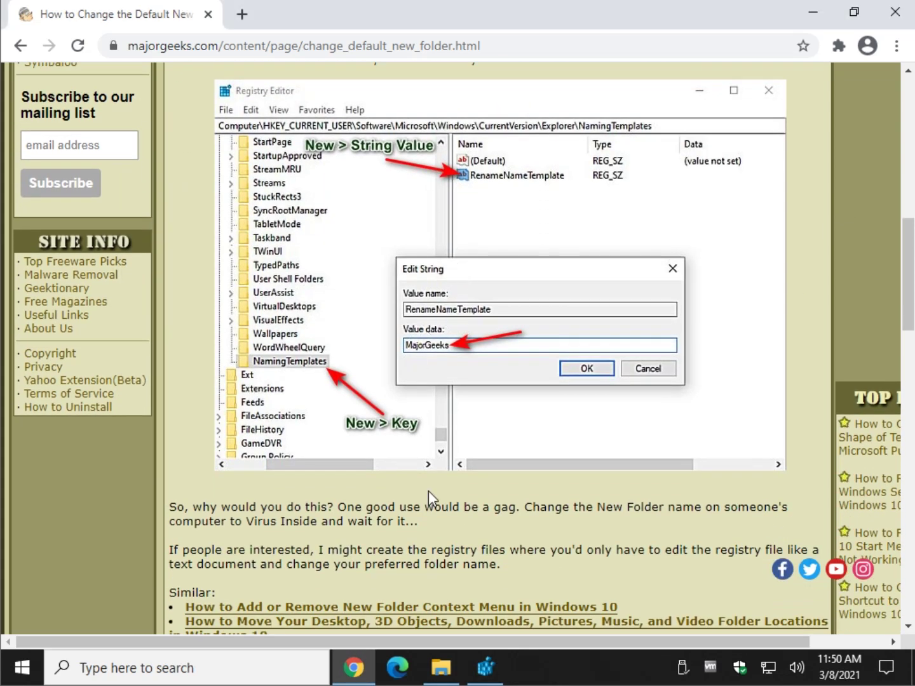
left_click(466, 660)
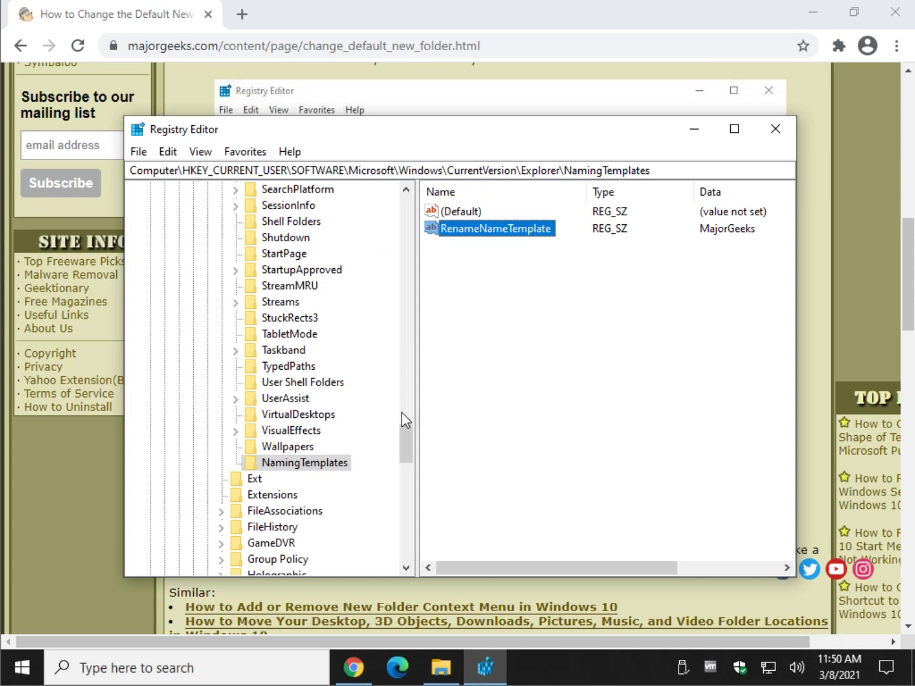
left_click(298, 464)
scroll(298, 455, "up", 12)
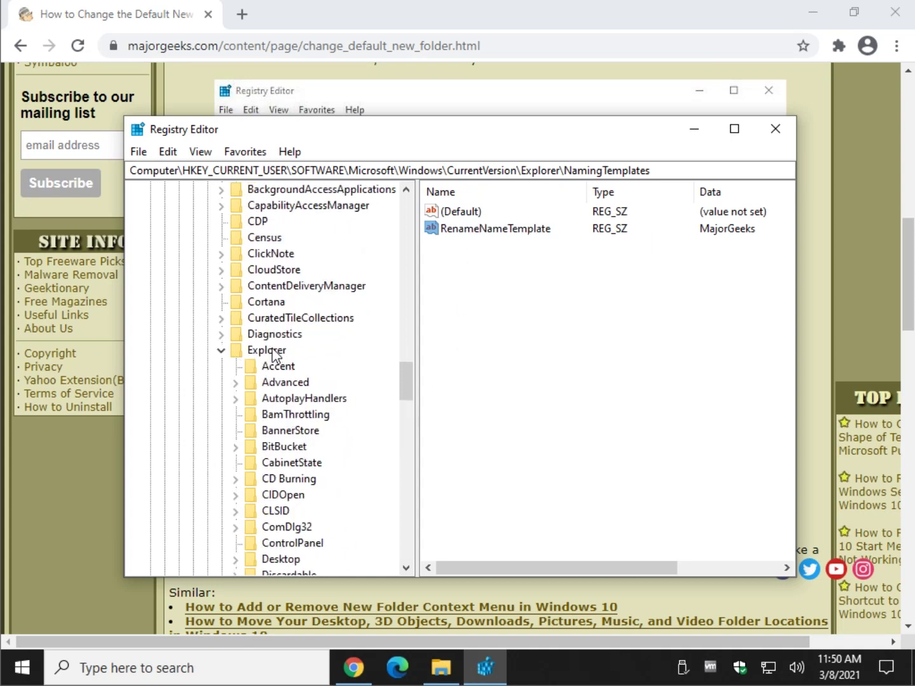
Step: Reopen RenameNameTemplate to confirm it still holds MajorGeeks, then cancel without changes
scroll(278, 359, "up", 2)
scroll(279, 368, "down", 2)
scroll(266, 355, "down", 14)
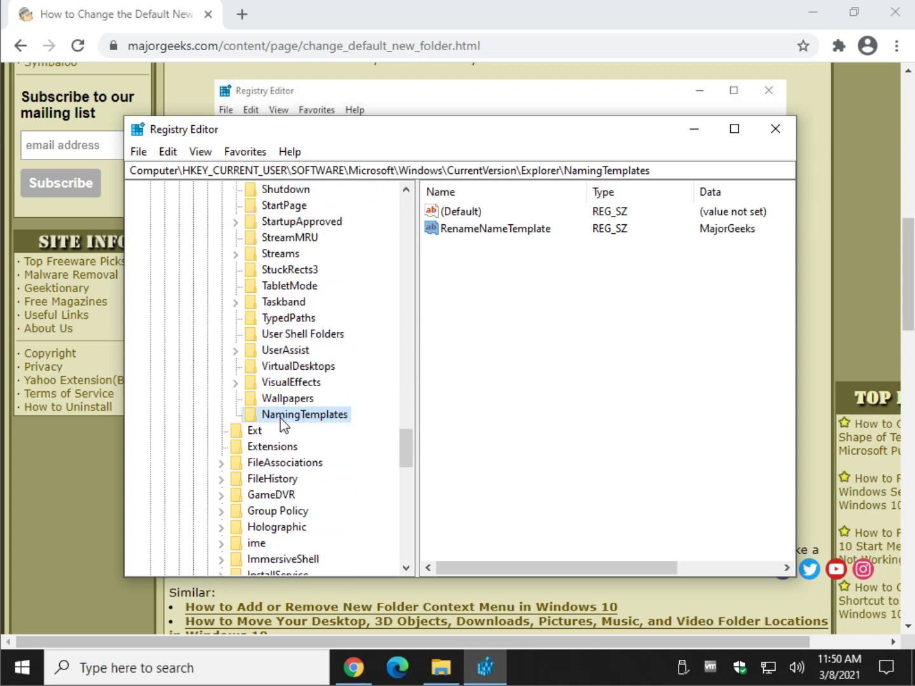
right_click(287, 416)
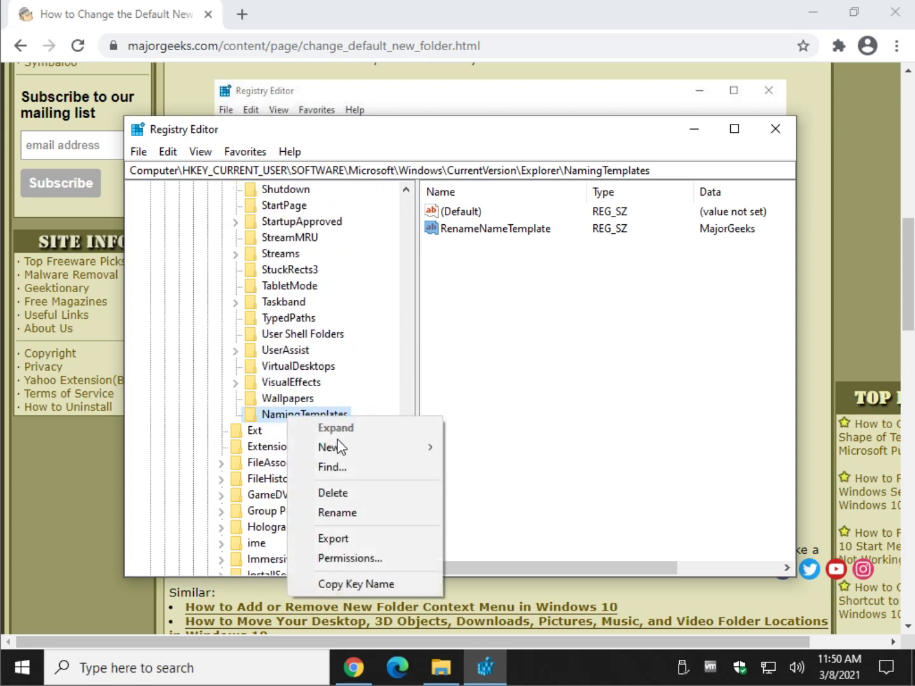
left_click(268, 416)
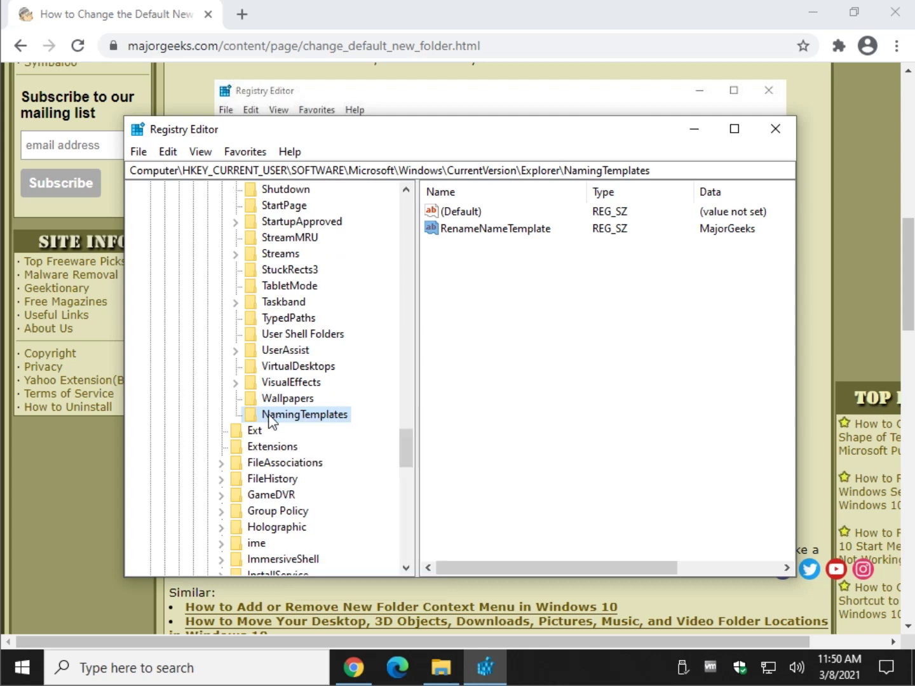
double_click(509, 230)
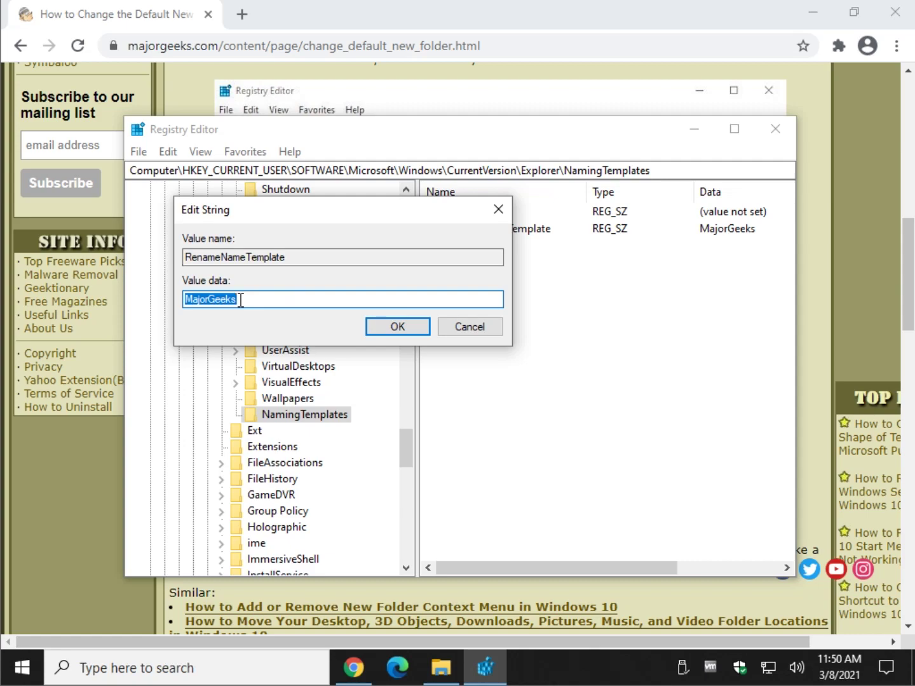
left_click(487, 328)
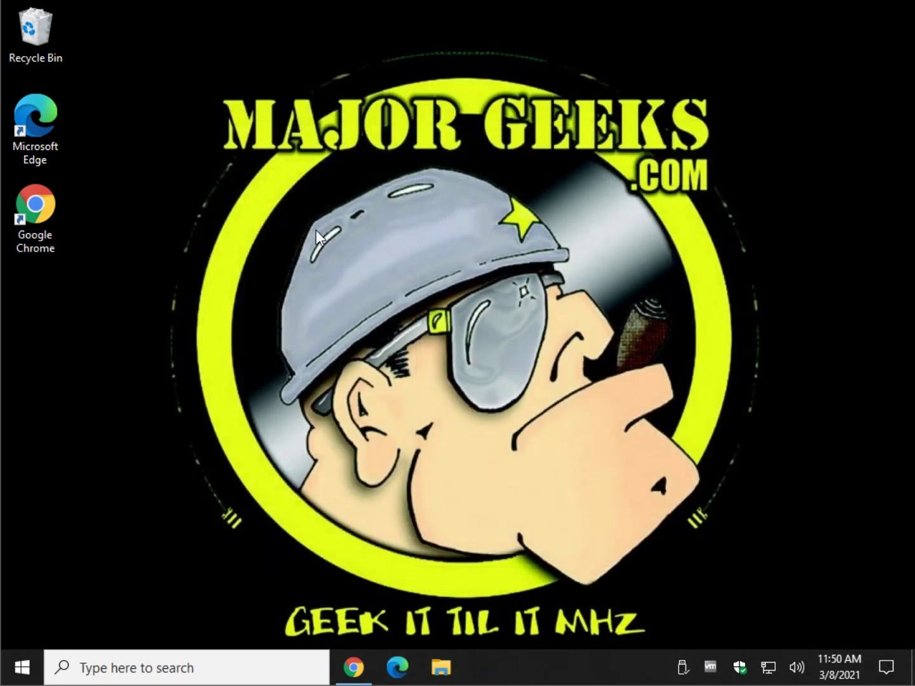
Step: Create a new desktop folder, keeping its default name MajorGeeks
right_click(316, 230)
mouse_move(295, 380)
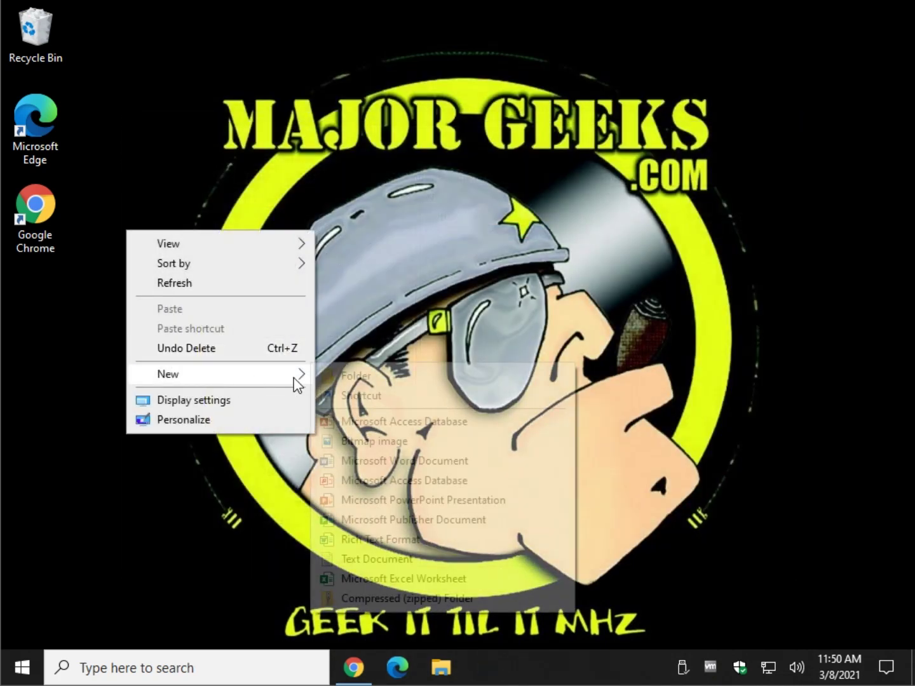
left_click(344, 376)
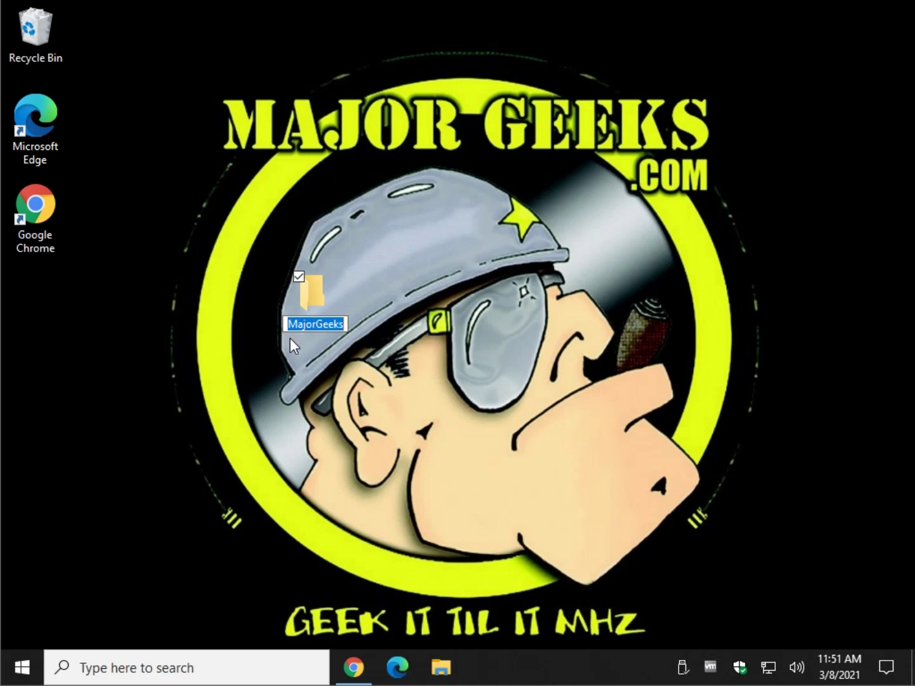
key("Return")
Step: Create a text document named MajorGeeks.txt by default and drag it beside the MajorGeeks folder
right_click(168, 349)
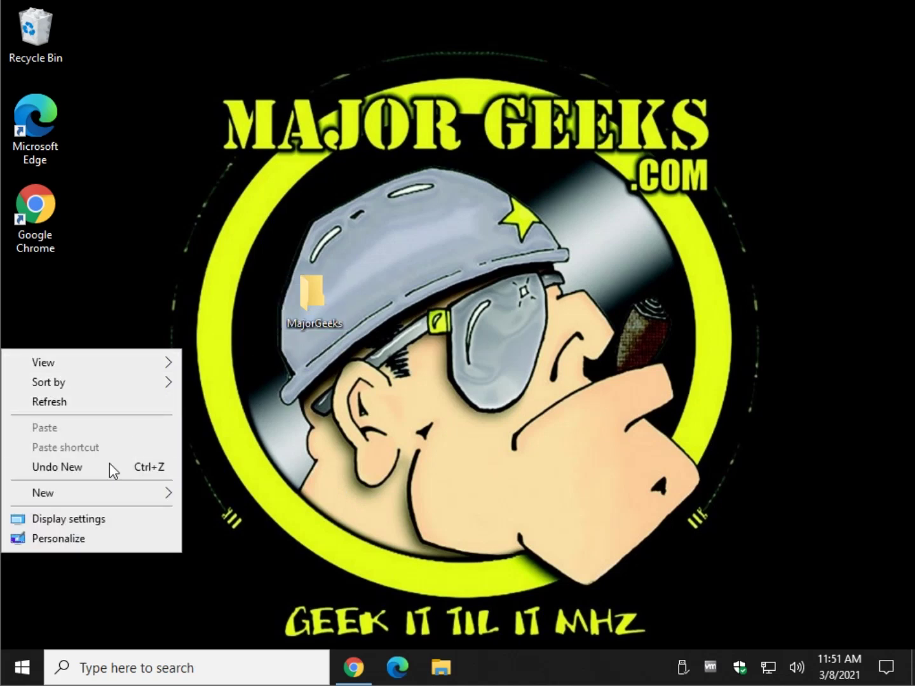
mouse_move(133, 499)
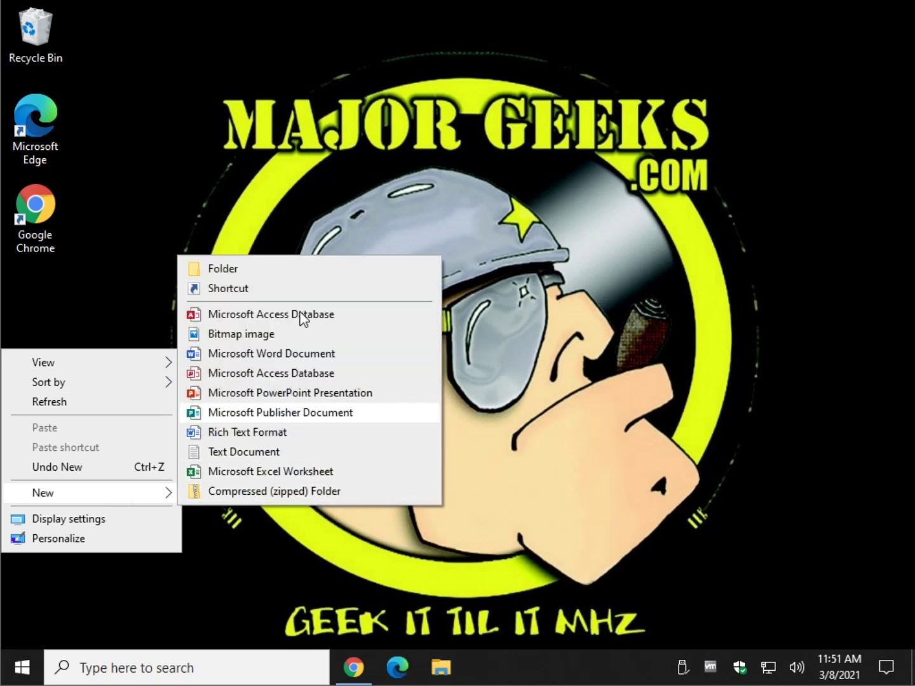
left_click(278, 454)
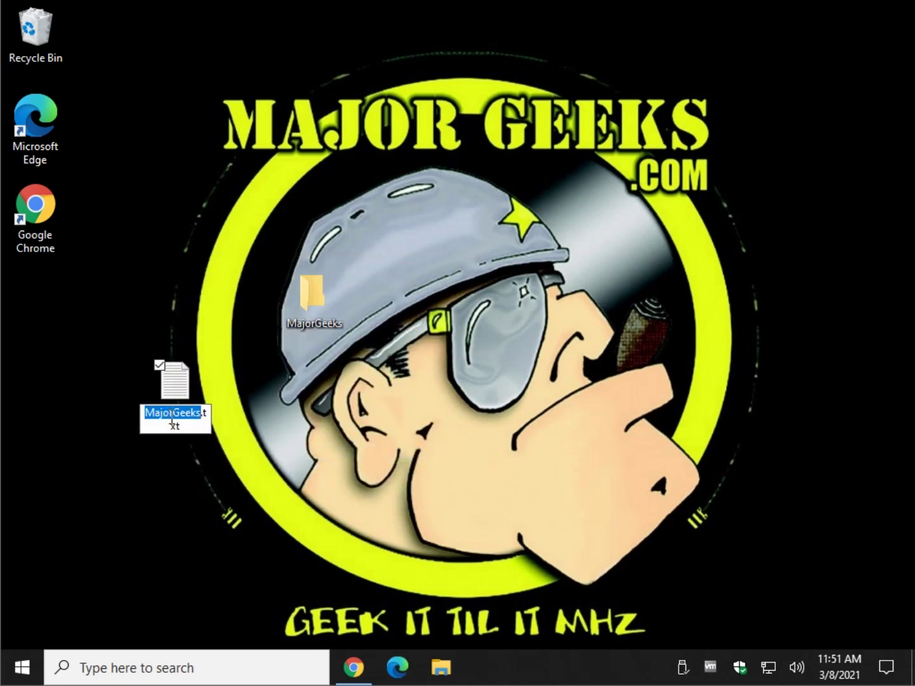
key("Return")
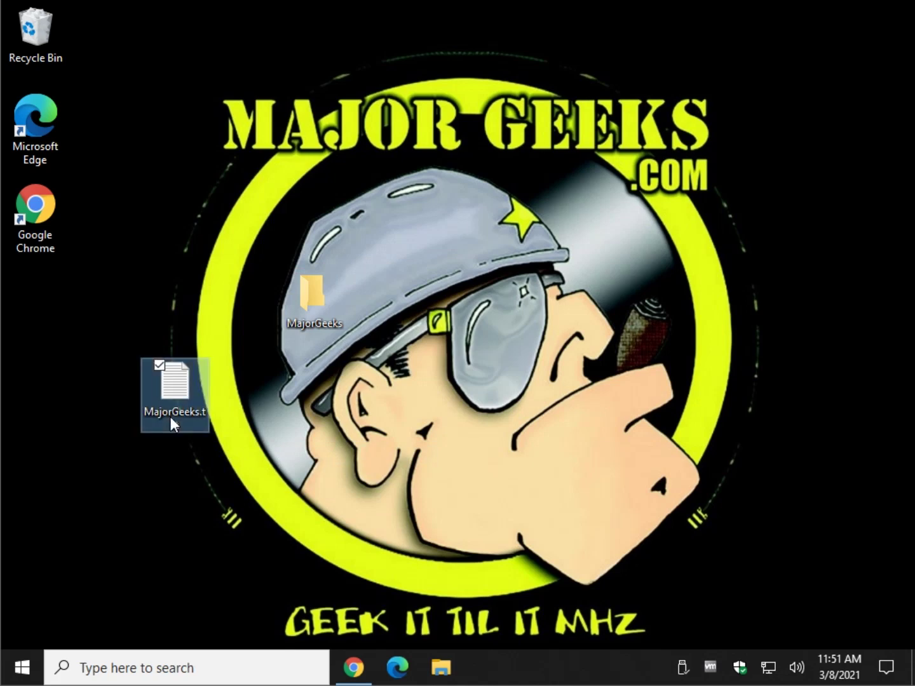
left_click_drag(169, 416, 377, 310)
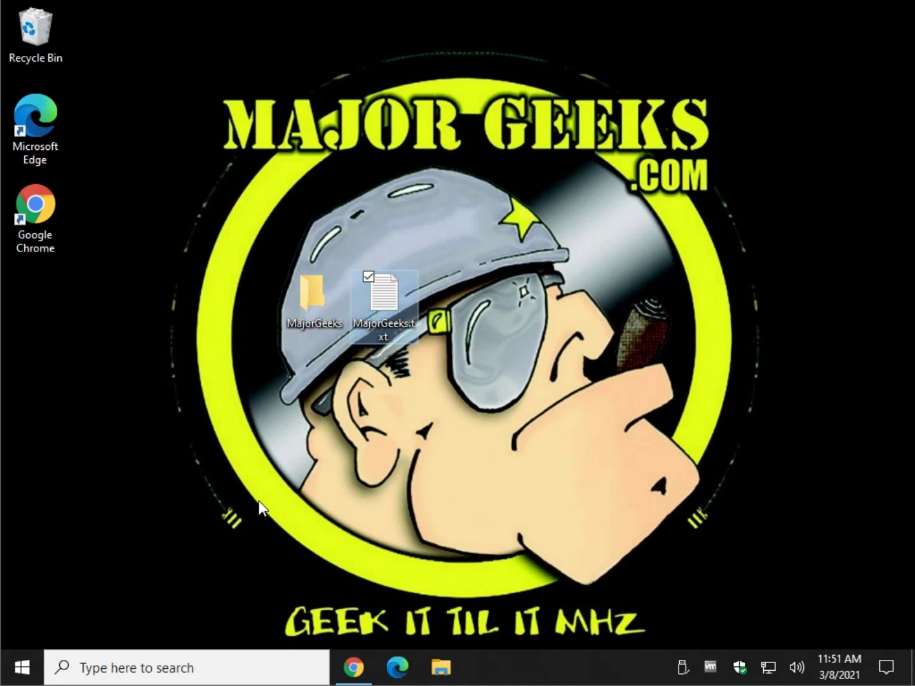
Step: Create a new text document on the desktop named Hi.txt
right_click(210, 363)
mouse_move(190, 515)
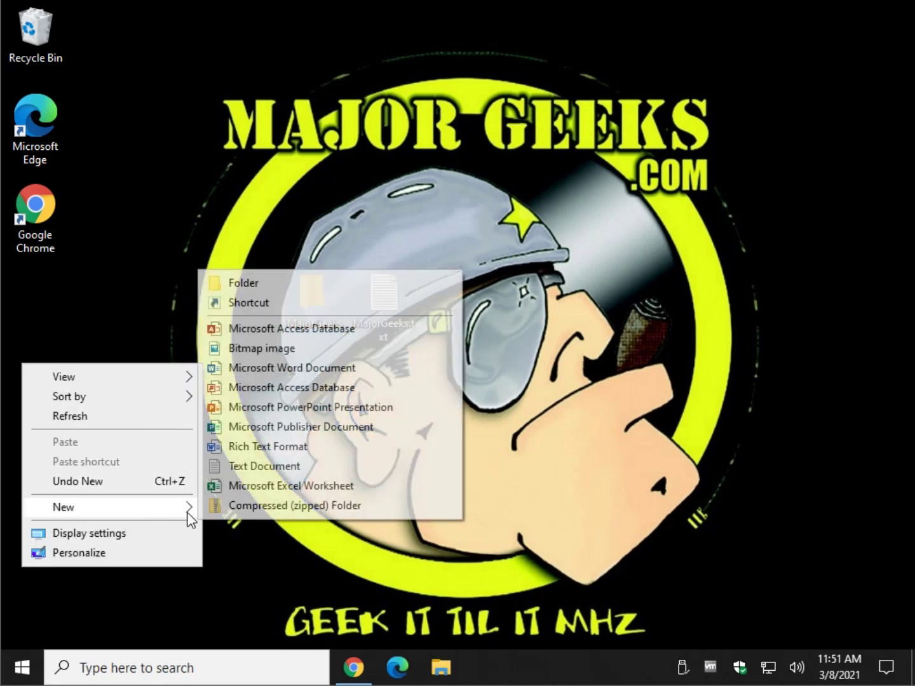
left_click(272, 467)
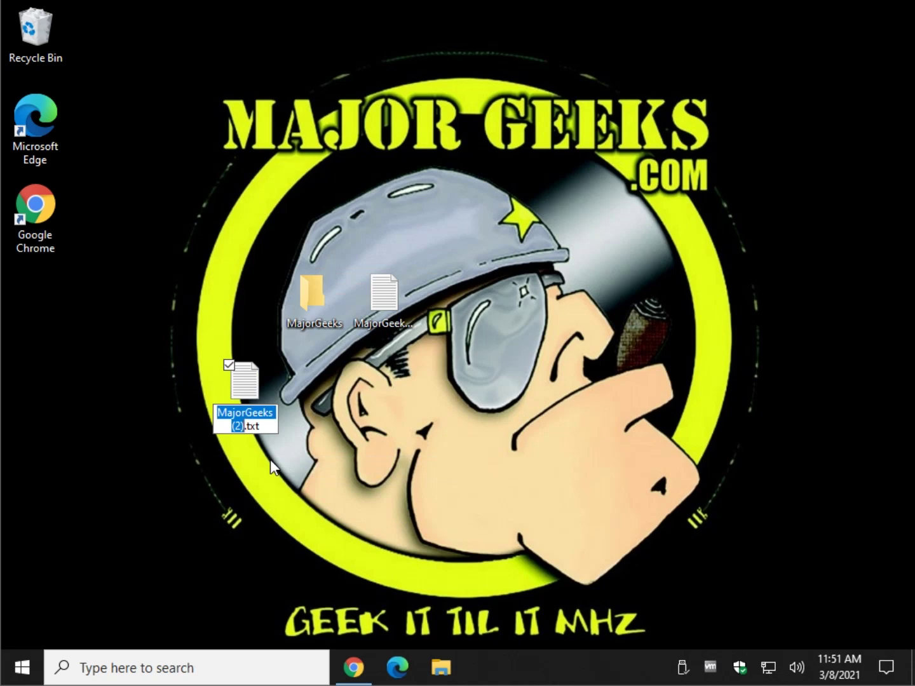
type("Hi")
key("Return")
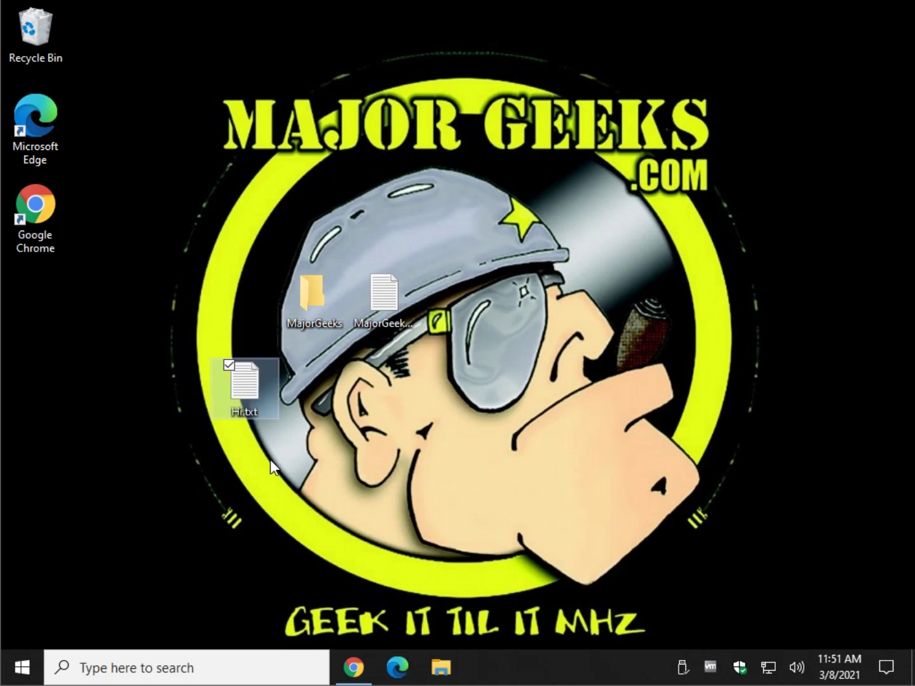
Step: Create a folder named My Folder and place Hi.txt beside it, then select the MajorGeeks folder
right_click(384, 392)
mouse_move(316, 535)
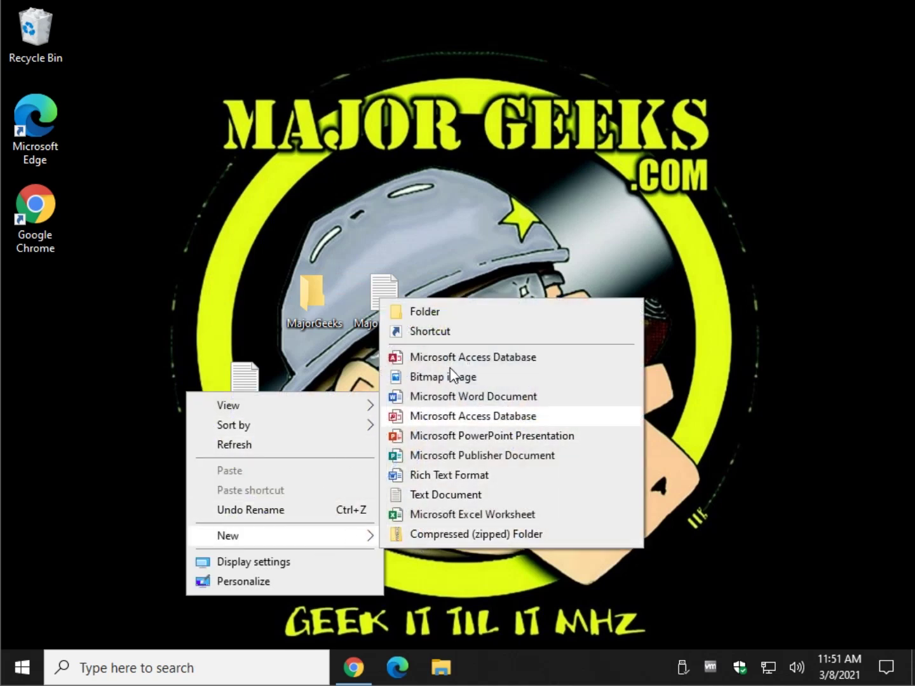
left_click(457, 312)
type("M")
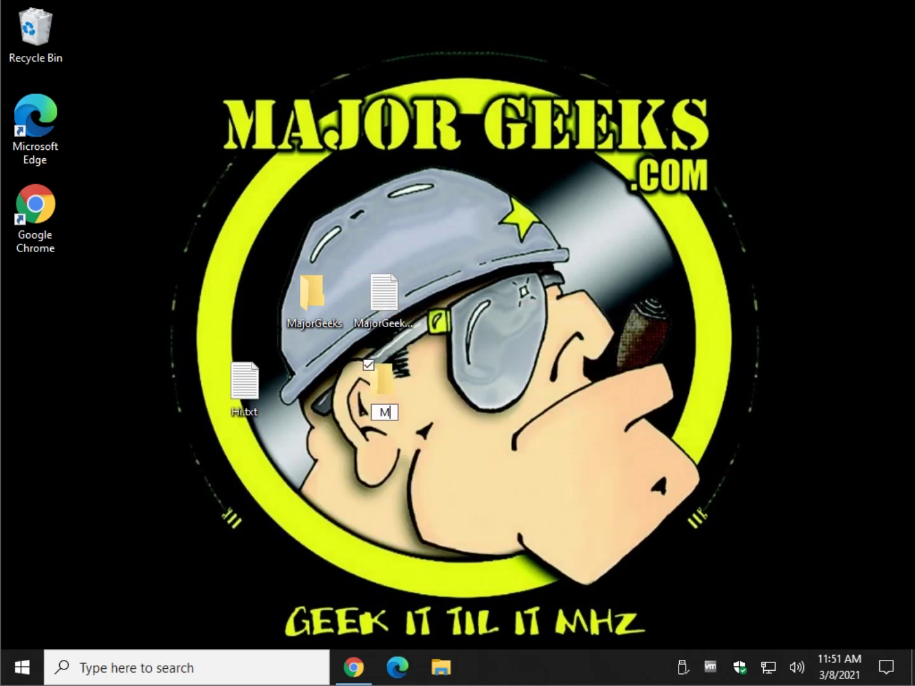
type("y Folder")
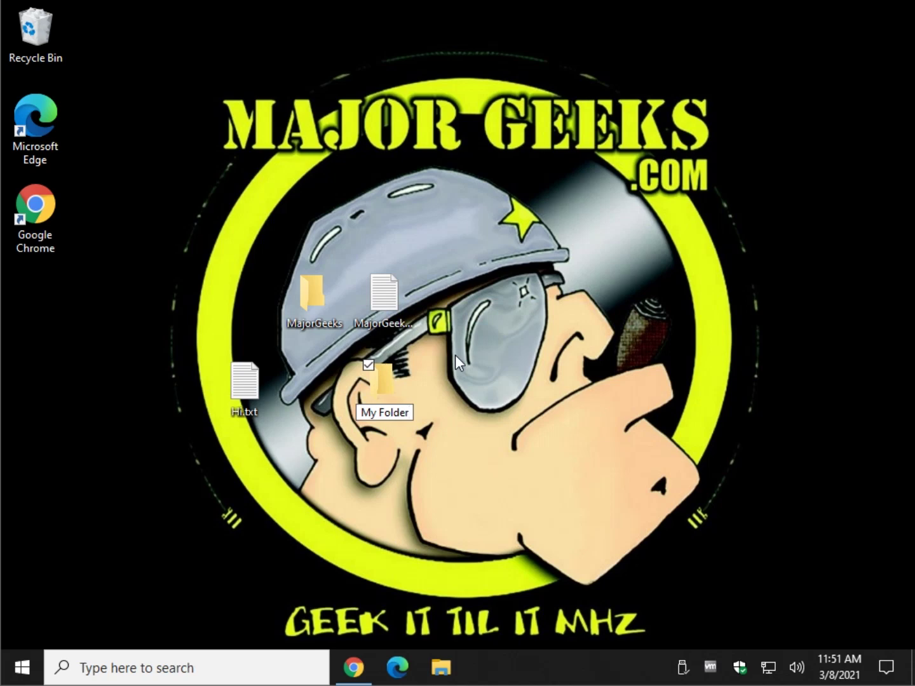
key("Return")
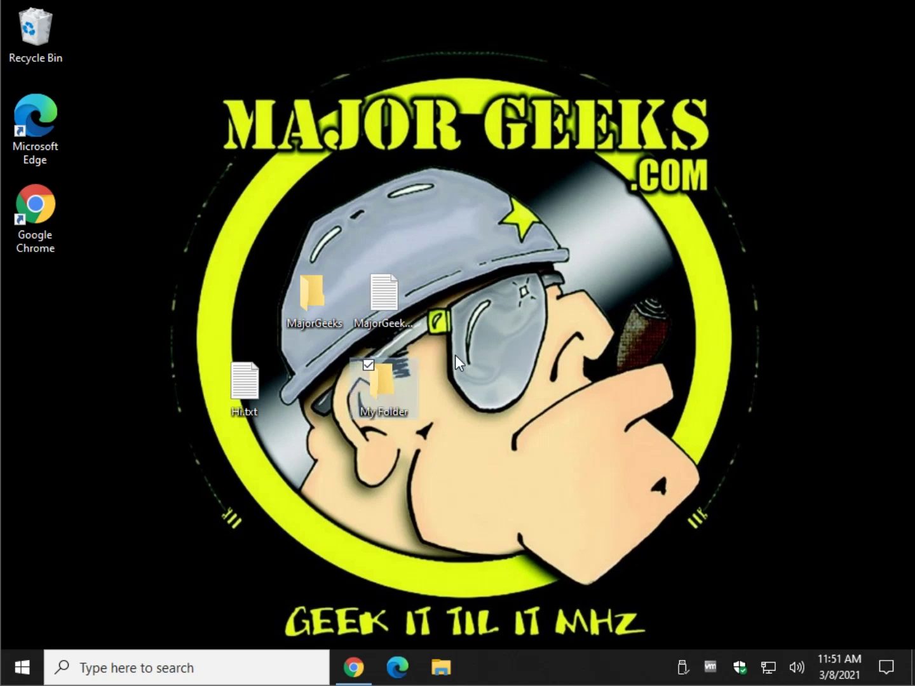
left_click_drag(244, 381, 321, 380)
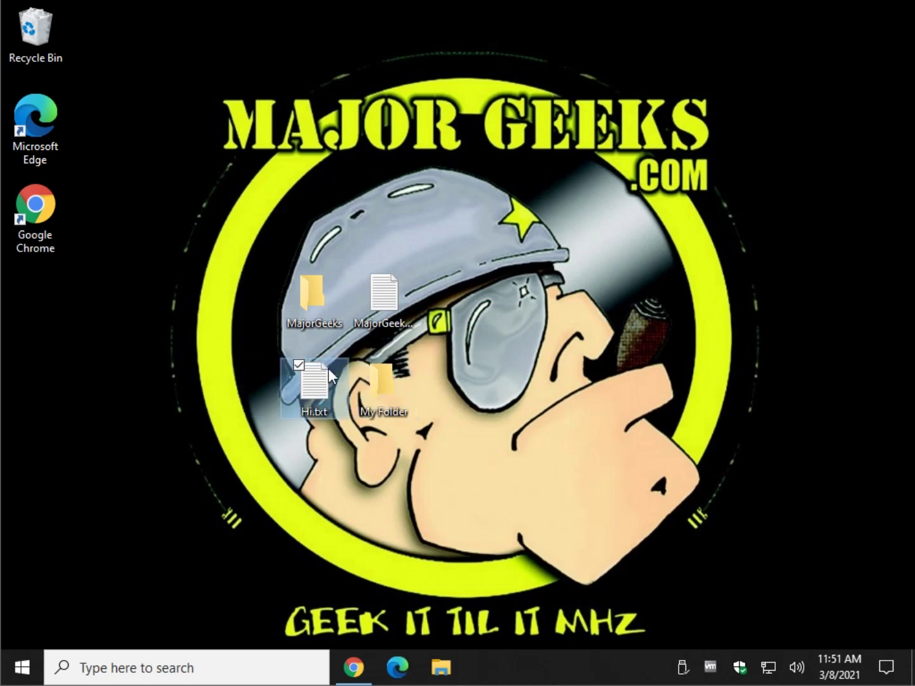
left_click(380, 289)
left_click(314, 321)
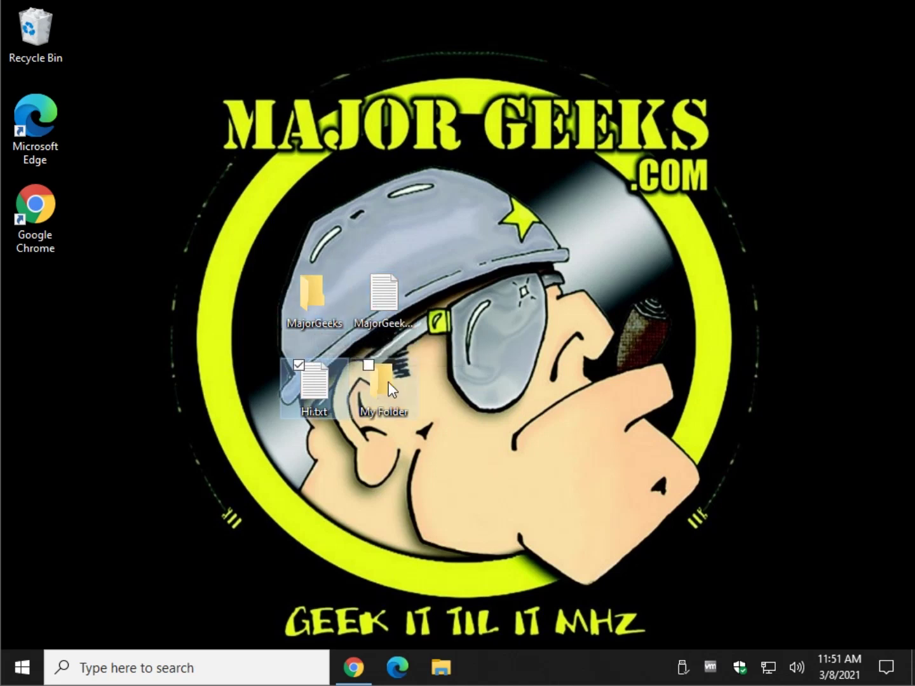
Step: Bring the MajorGeeks default-folder-name article back up and scroll to its opening sentence
left_click(354, 667)
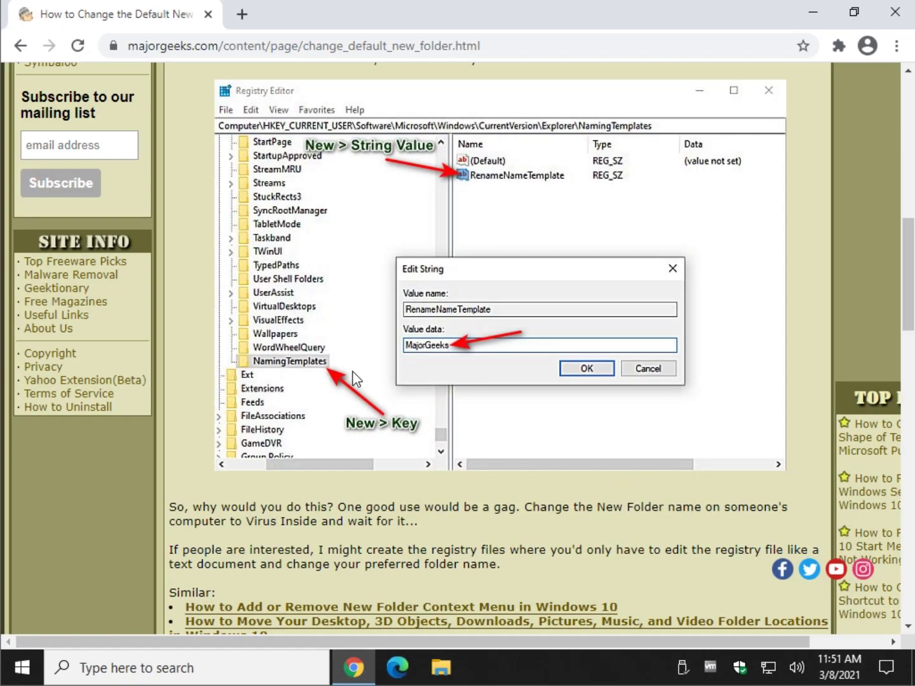
scroll(352, 375, "down", 2)
scroll(353, 374, "up", 12)
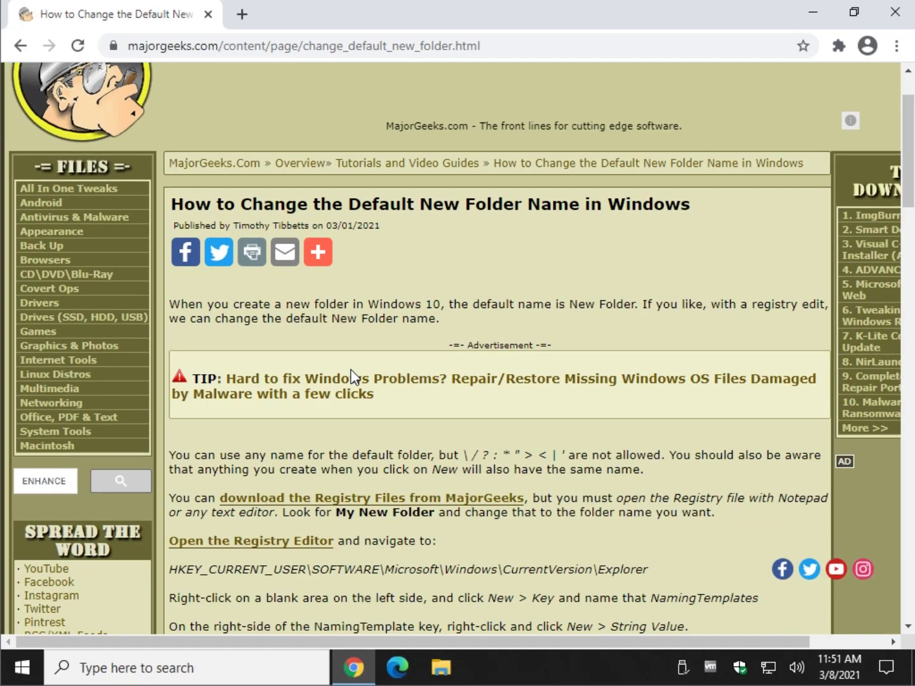
scroll(354, 377, "up", 1)
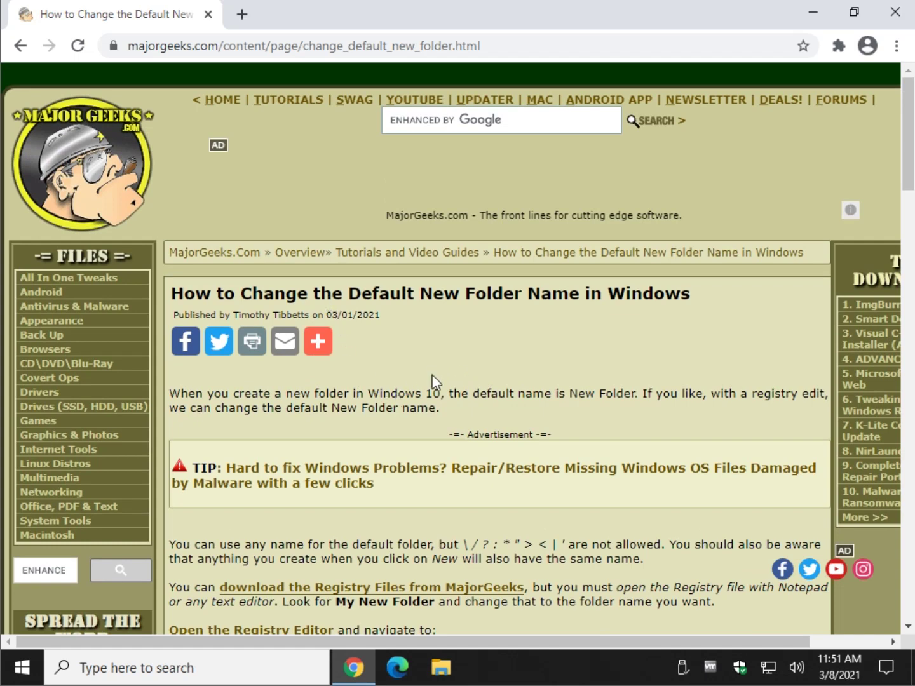
mouse_move(441, 394)
left_mouse_down()
mouse_move(169, 394)
mouse_move(440, 396)
left_mouse_up()
Step: Browse to the Change the Default New Folder Name folder in Downloads
left_click(442, 667)
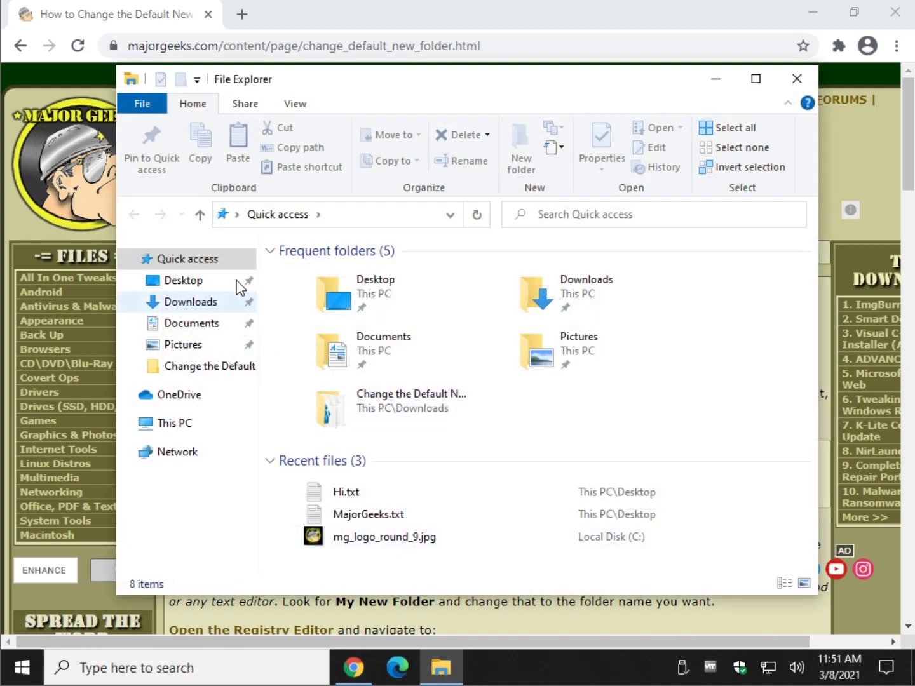
left_click(204, 302)
double_click(359, 302)
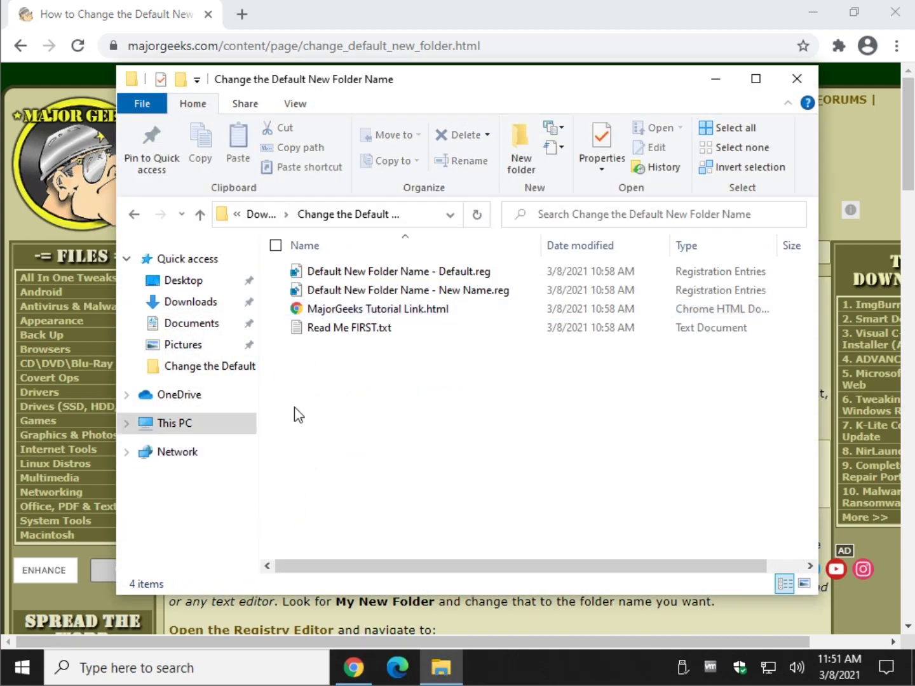
Step: Merge Default New Folder Name - Default.reg into the registry, accepting all prompts, and minimize Chrome
double_click(445, 273)
left_click(508, 351)
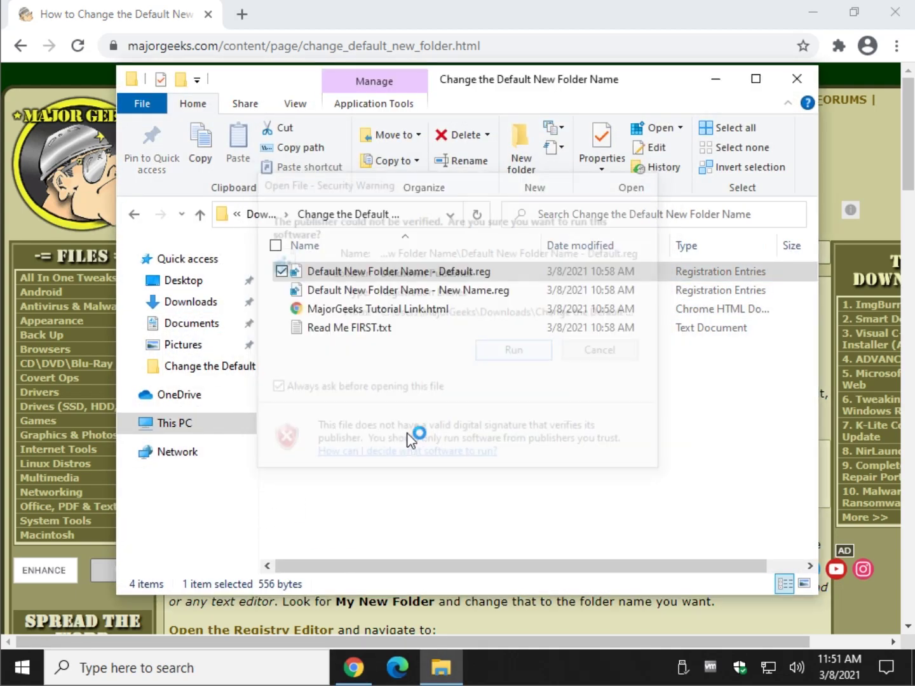
left_click(430, 444)
left_click(591, 361)
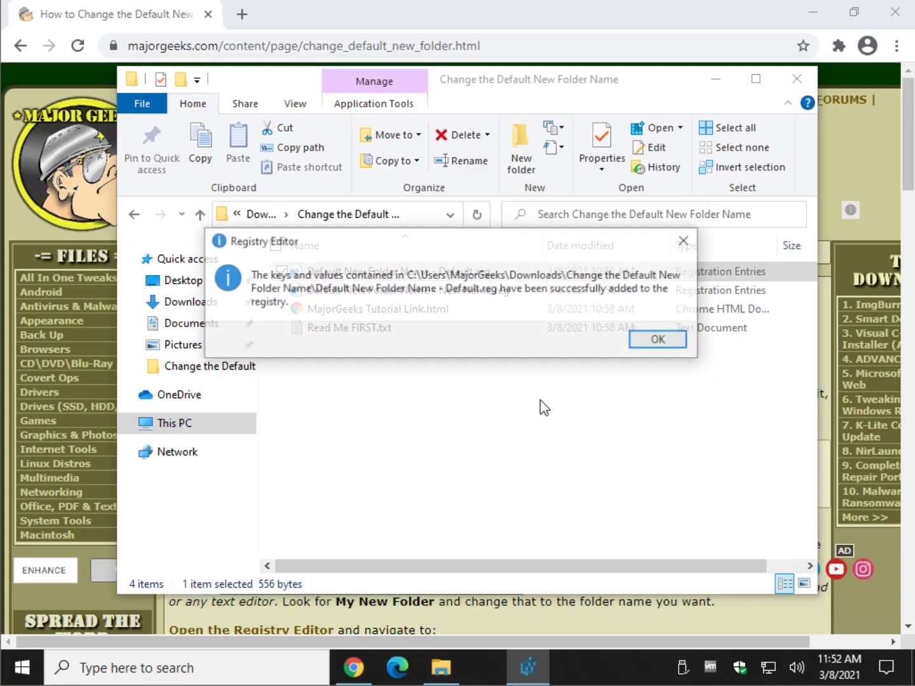
left_click(661, 340)
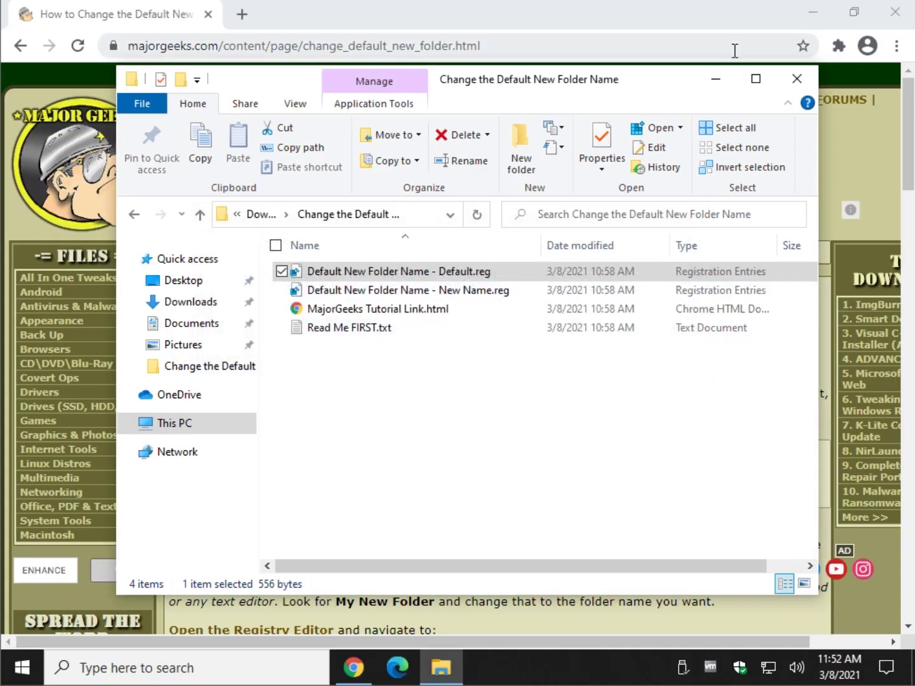
left_click(814, 13)
Step: Minimize File Explorer and create a desktop folder, which keeps the restored default name 'New folder'
left_click(716, 79)
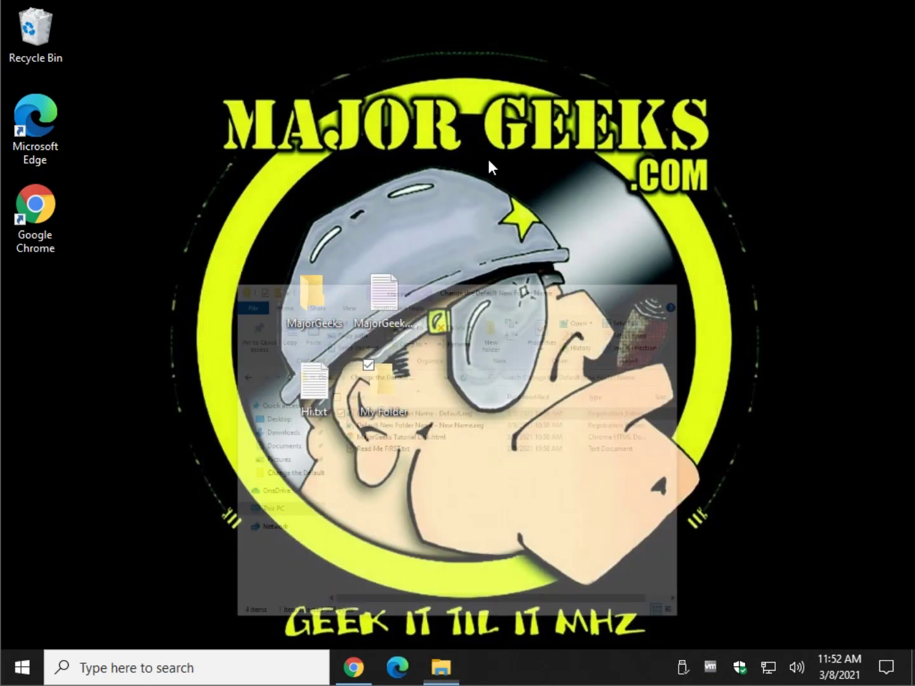
right_click(284, 203)
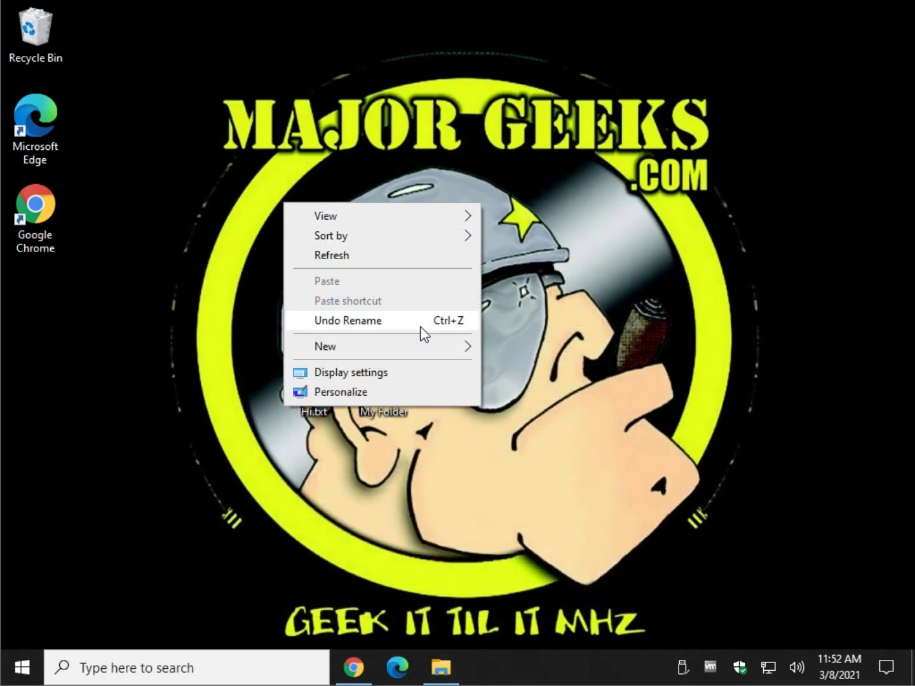
mouse_move(402, 346)
left_click(505, 347)
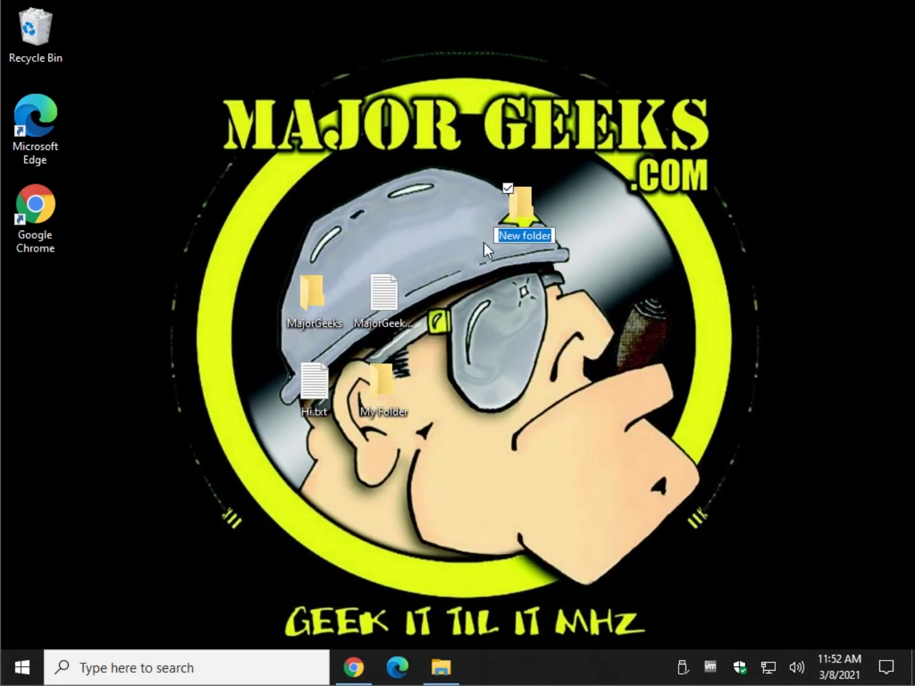
left_click(531, 194)
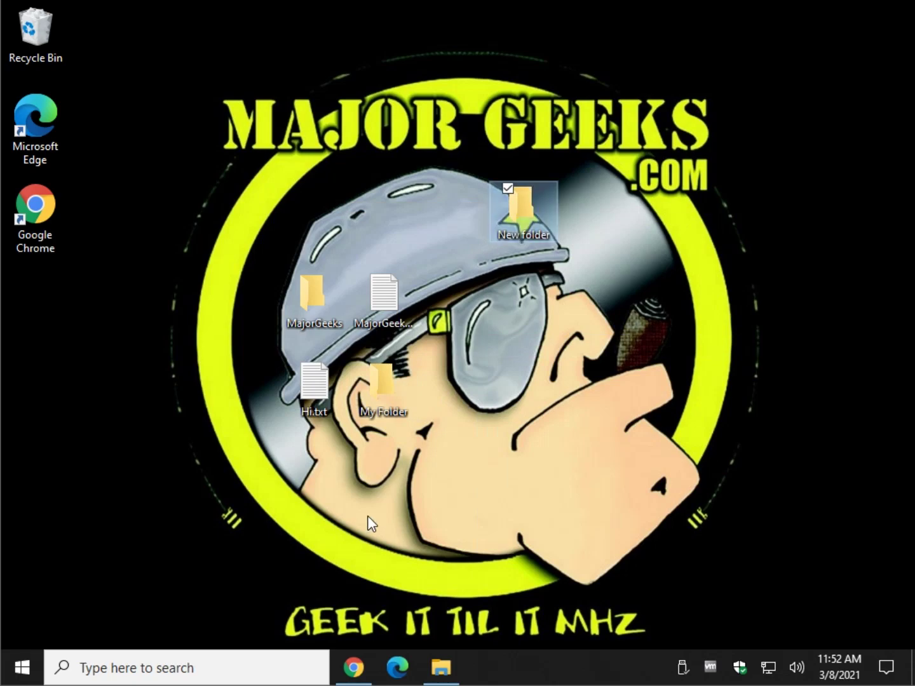